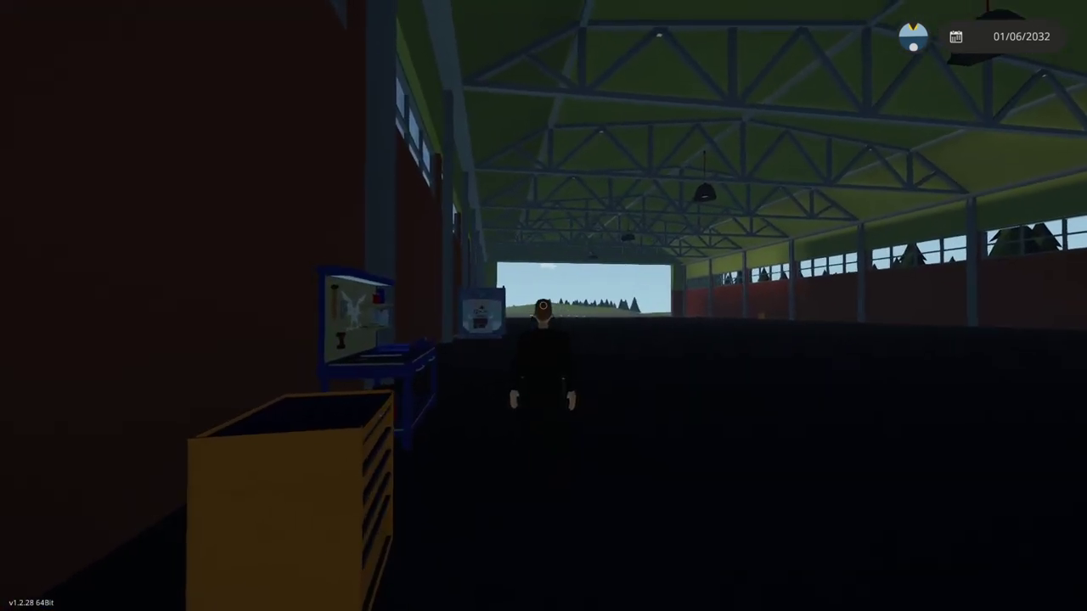
Examine the compact pilot seat up close in the editor and show its logic connections
{"action": "key", "text": "Tab"}
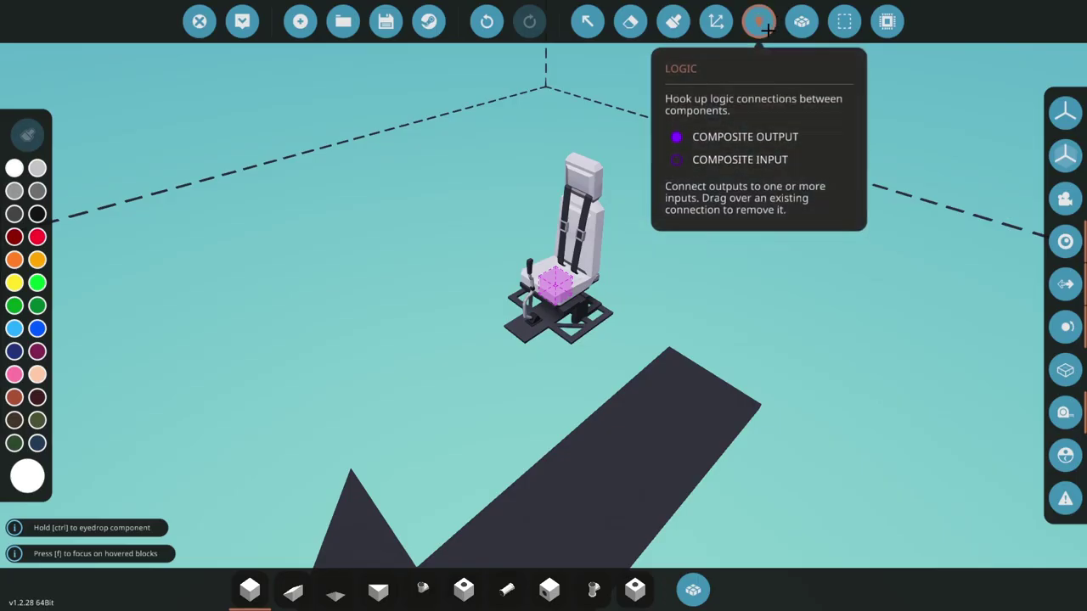
{"action": "scroll", "coordinate": [748, 189], "scroll_direction": "up", "scroll_amount": 2}
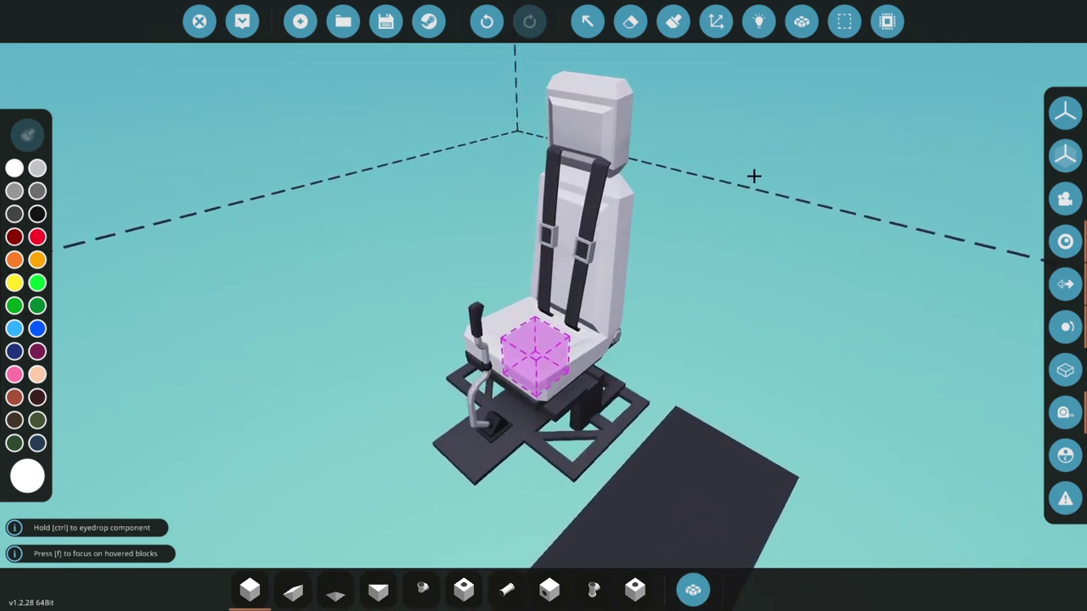
{"action": "left_click", "coordinate": [759, 34]}
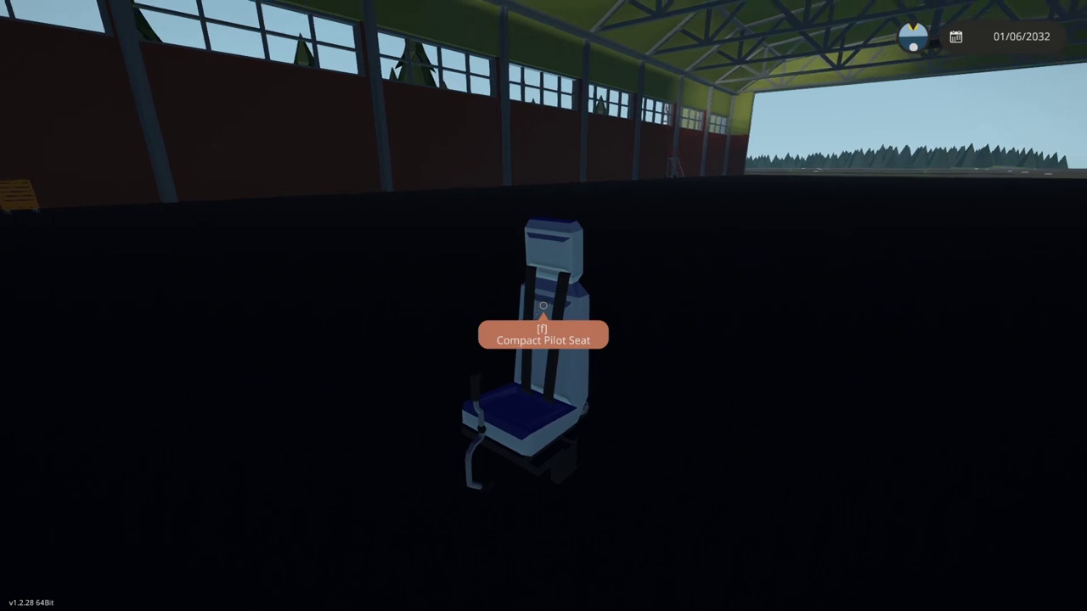
Walk around the spawned compact pilot seat in the hangar and view it from the front, side and back
{"action": "key", "text": "w"}
{"action": "key", "text": "d"}
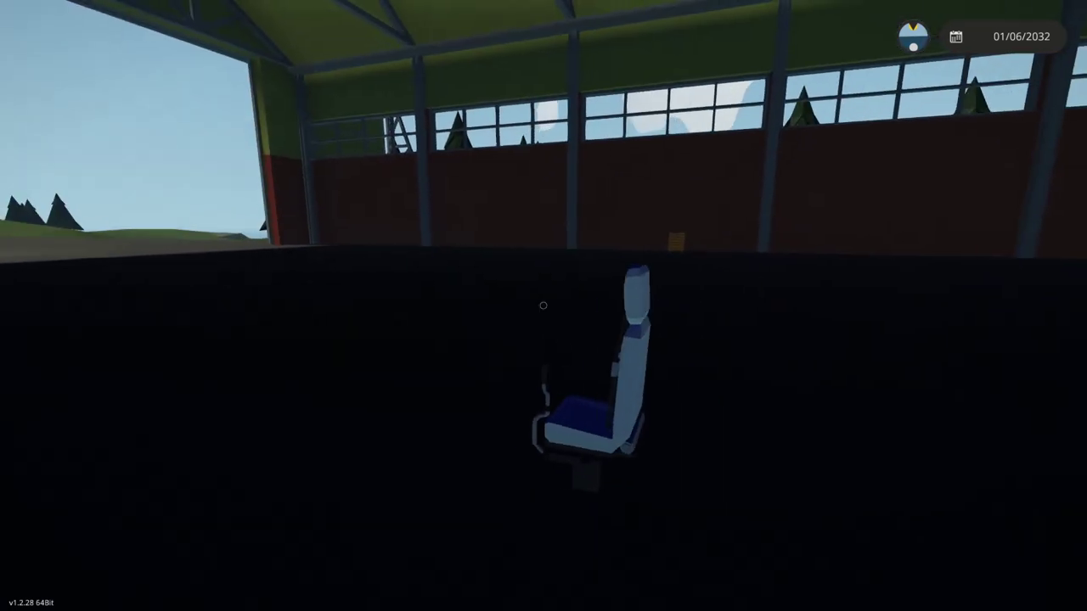
{"action": "key", "text": "d"}
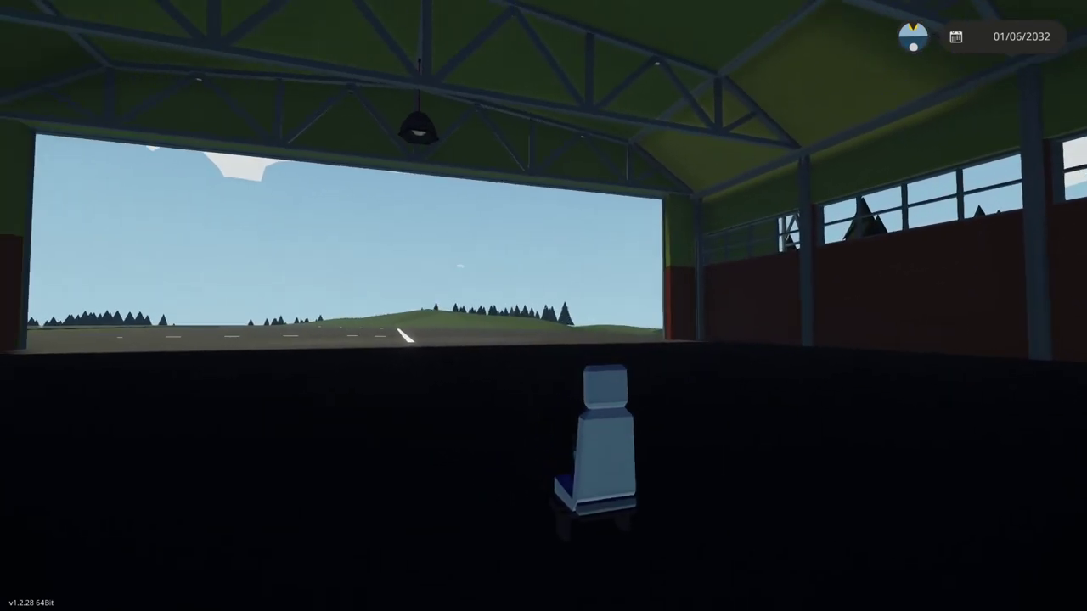
{"action": "key", "text": "w"}
{"action": "key", "text": "d"}
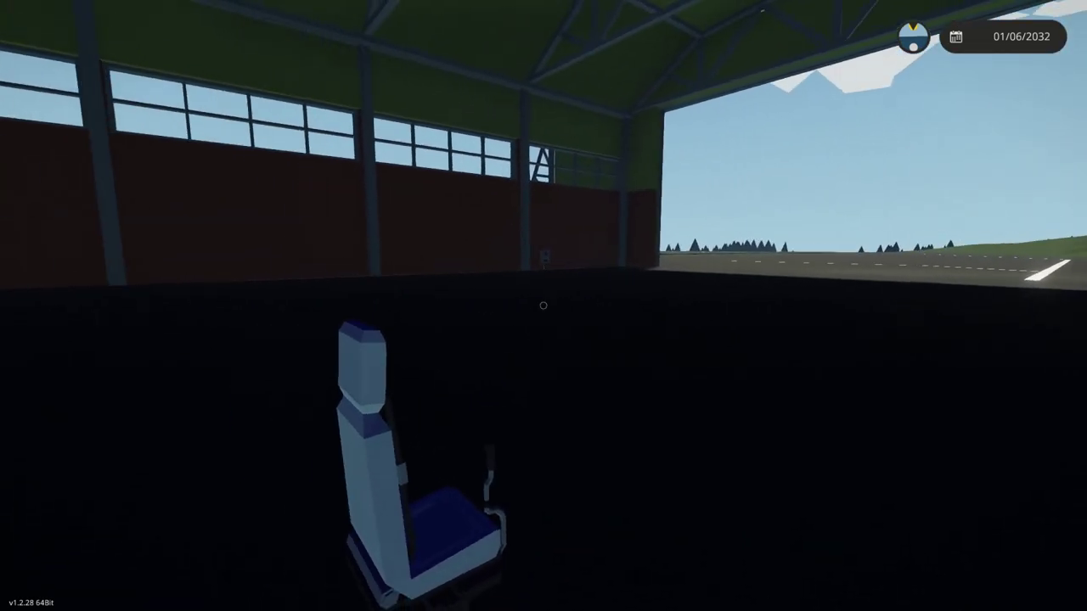
{"action": "key", "text": "d"}
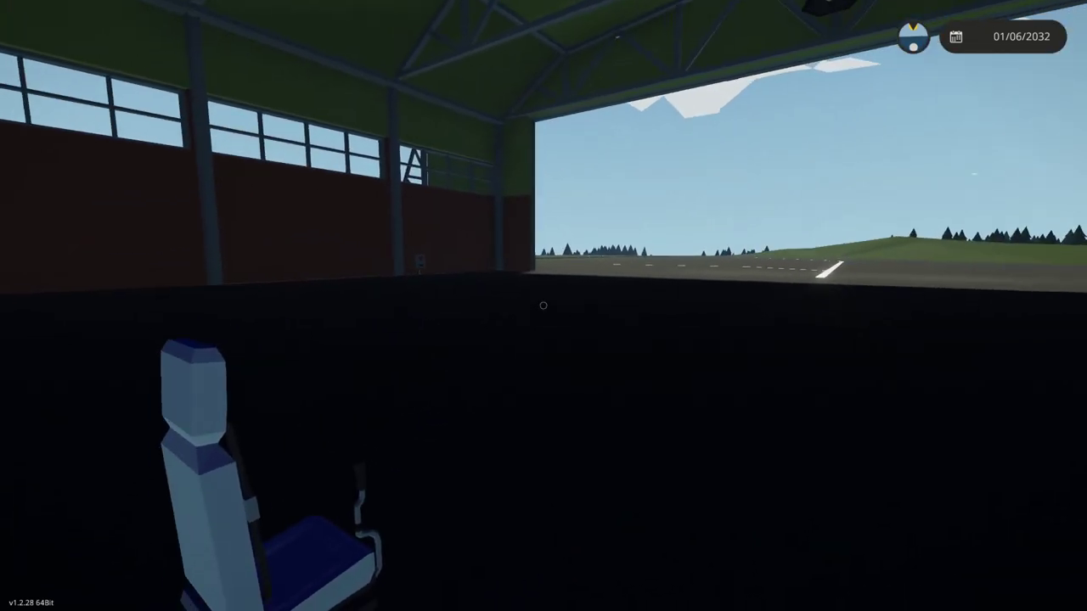
{"action": "key", "text": "a"}
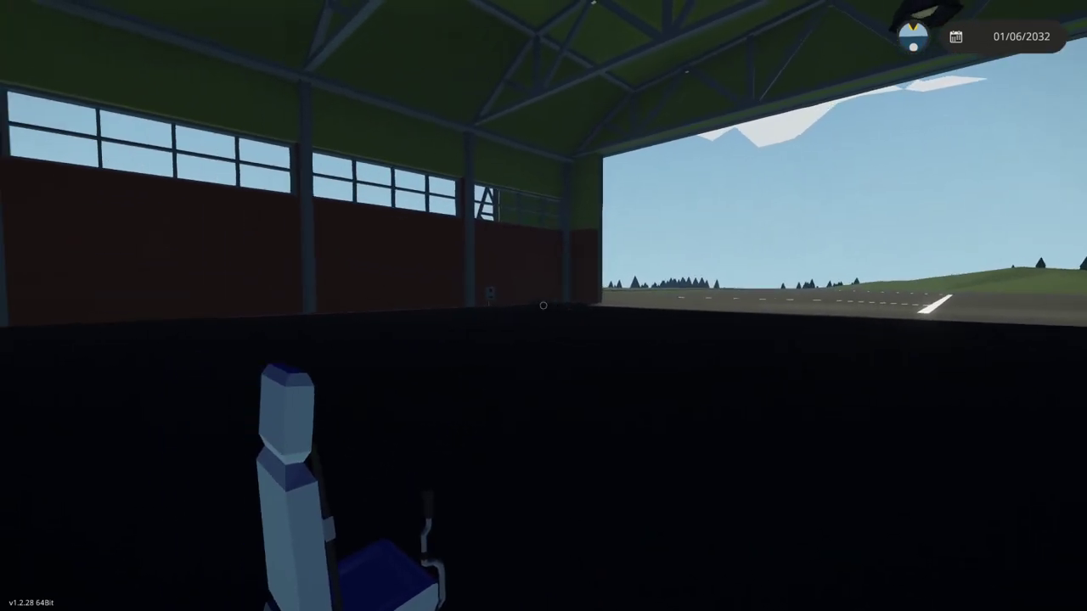
{"action": "key", "text": "d"}
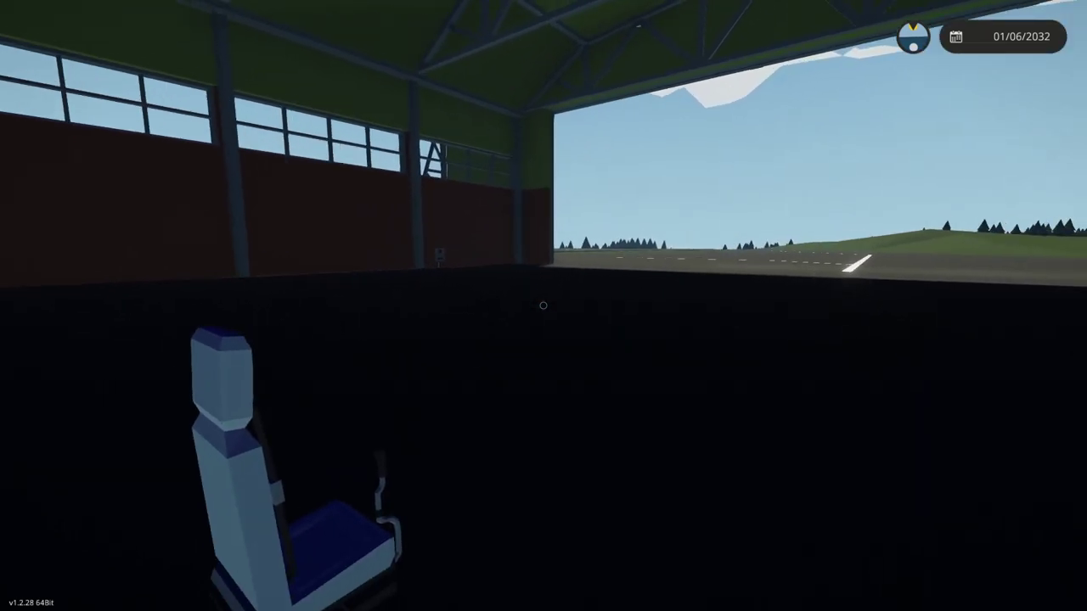
{"action": "key", "text": "a"}
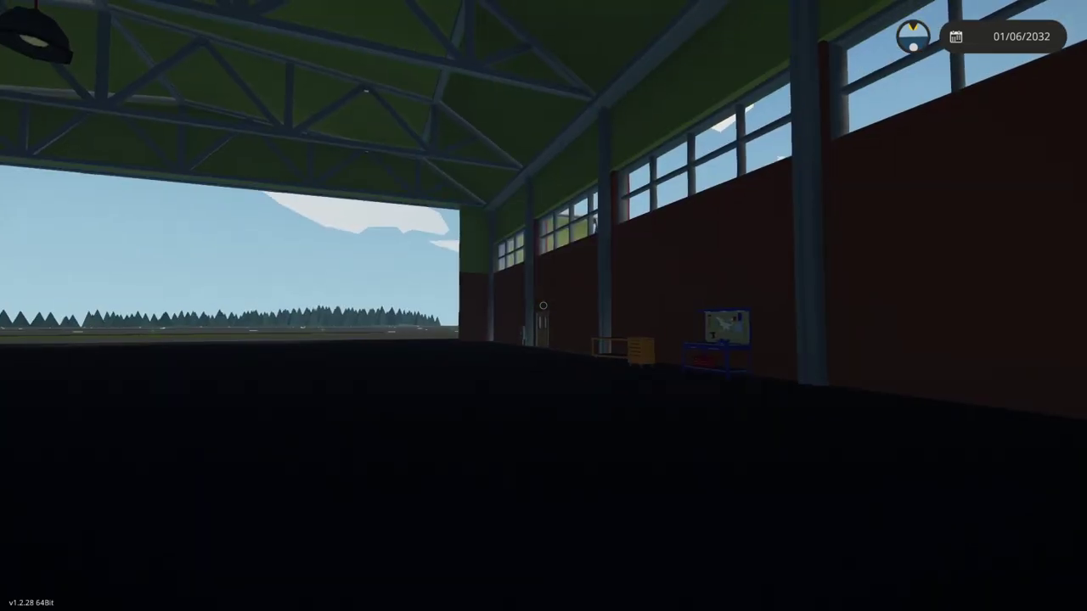
Sweep the view back and forth across the hangar's open end to demonstrate the horizontal look direction
{"action": "key", "text": "a"}
{"action": "key", "text": "d"}
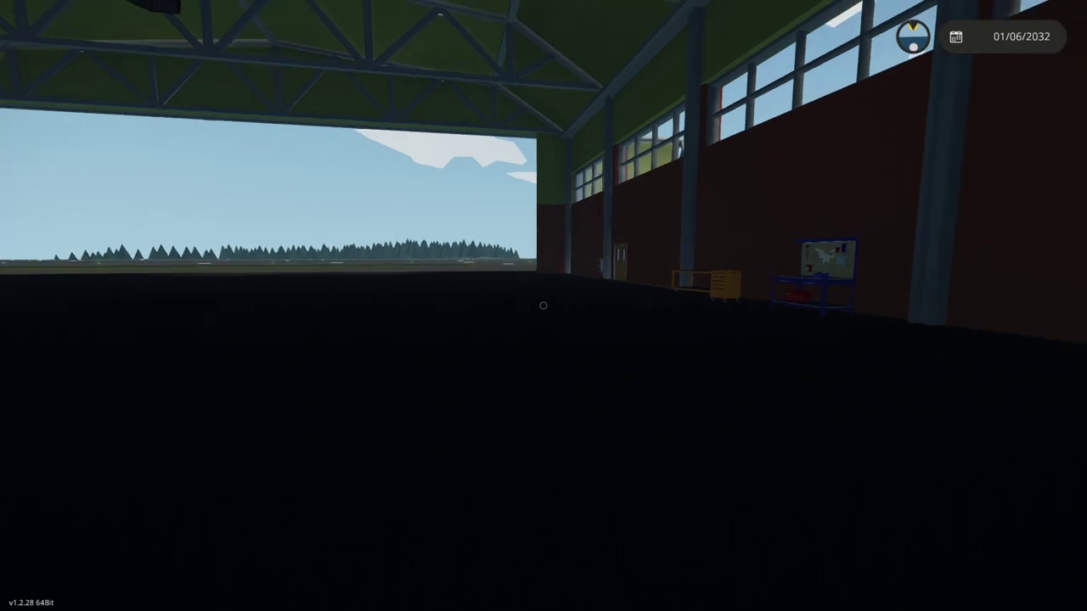
{"action": "key", "text": "a"}
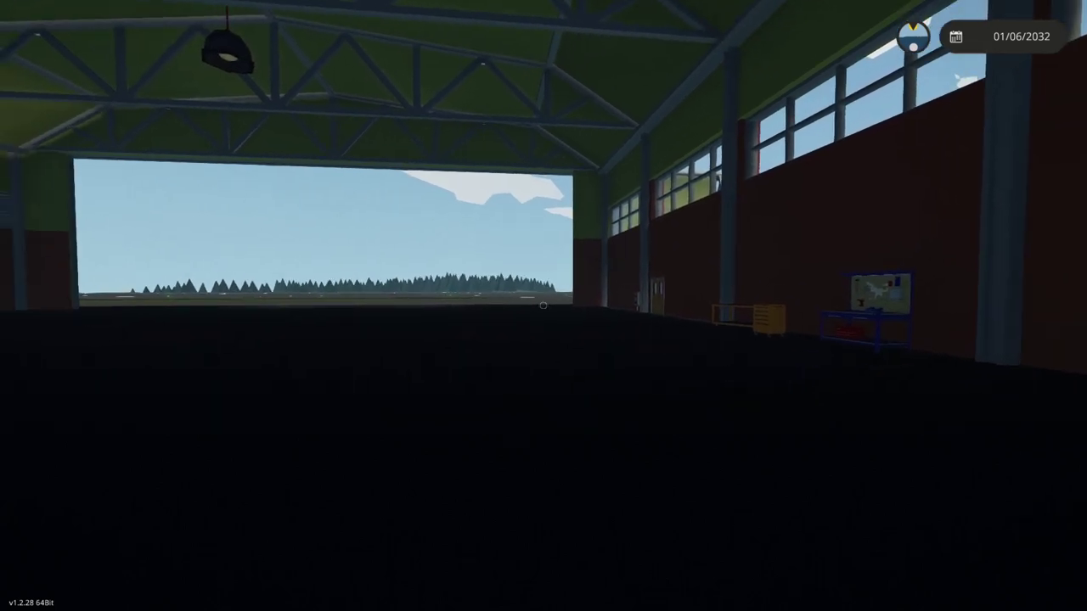
{"action": "key", "text": "d"}
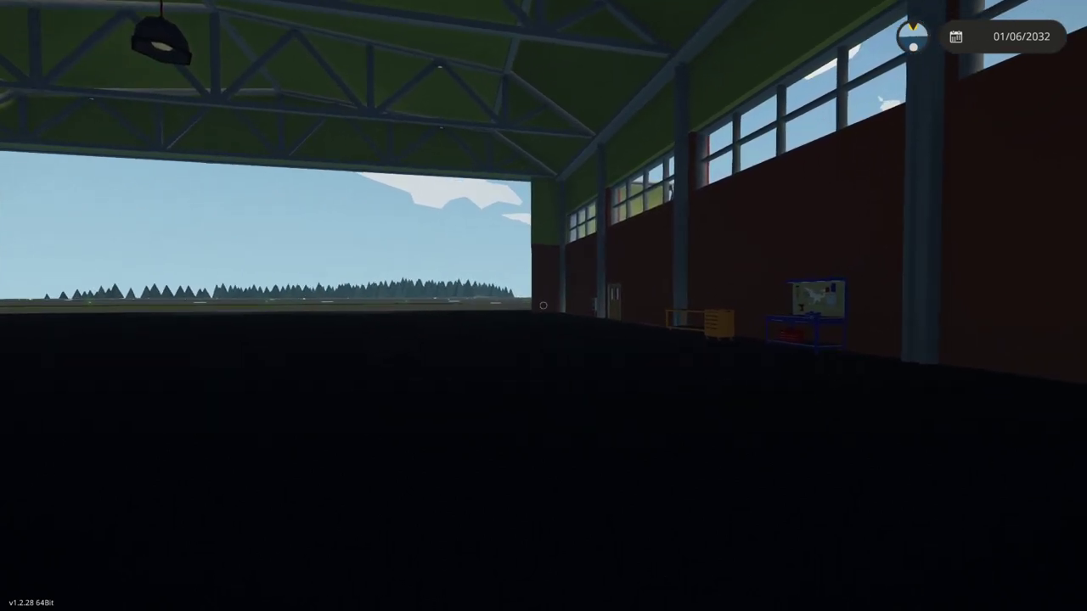
{"action": "key", "text": "a"}
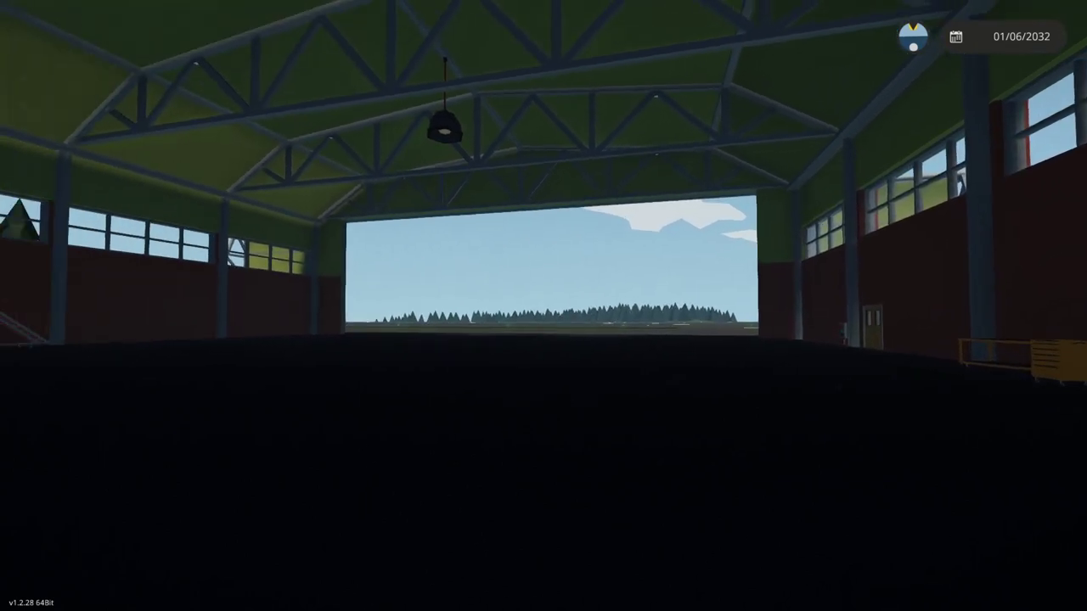
{"action": "key", "text": "d"}
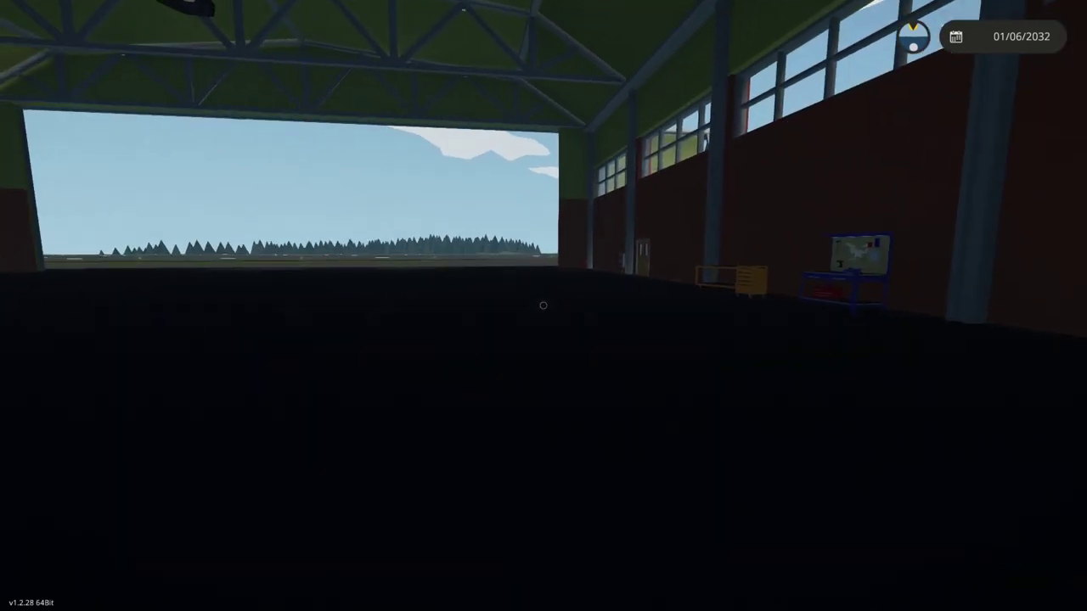
{"action": "key", "text": "a"}
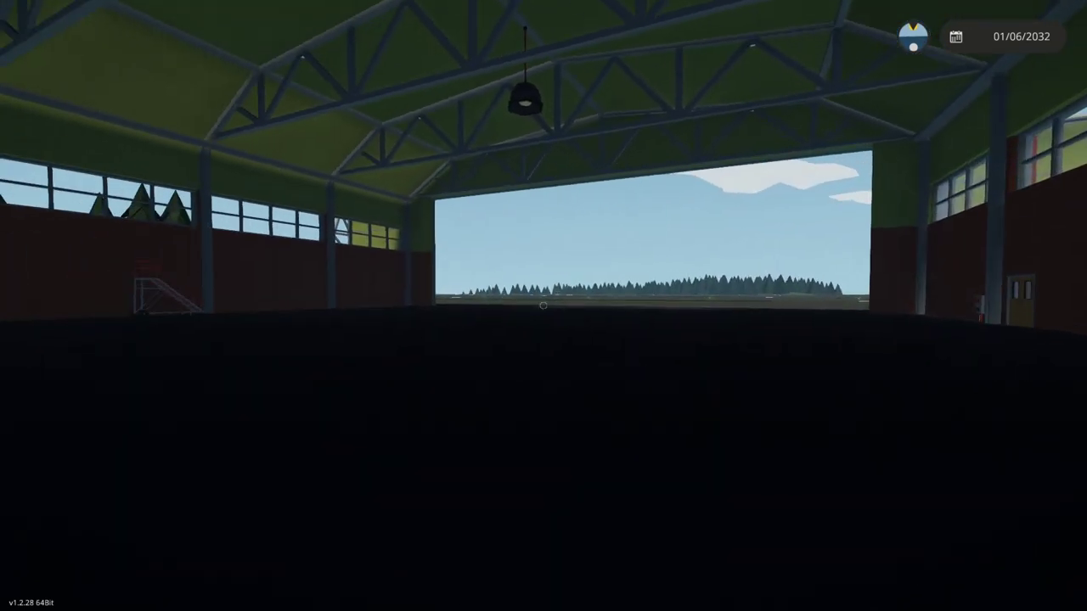
{"action": "key", "text": "d"}
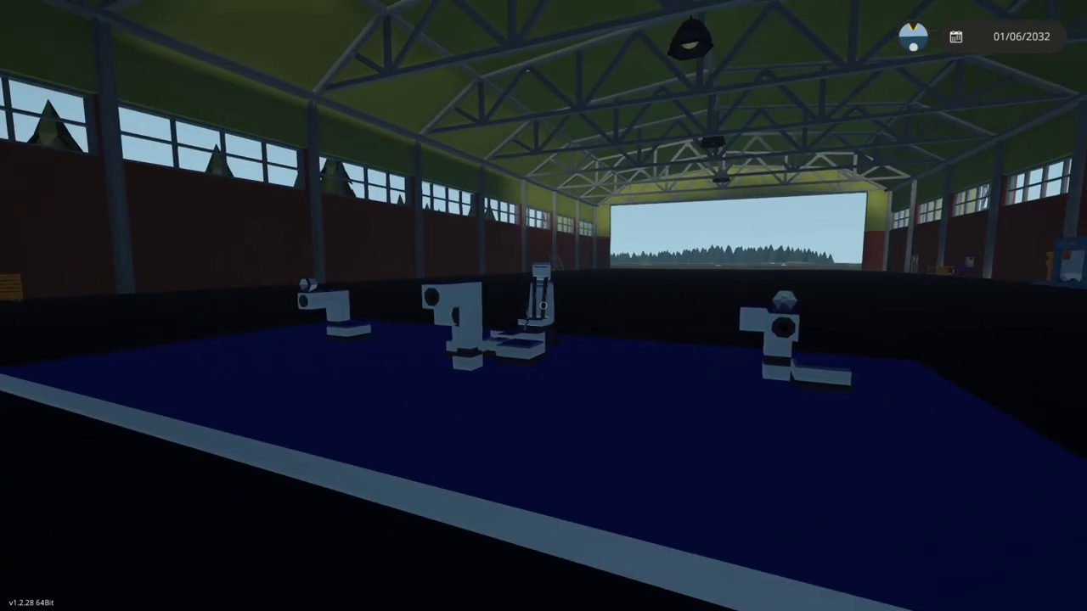
Take the seat on the turret test platform, switch the laser on and examine the red and green beams
{"action": "key", "text": "w"}
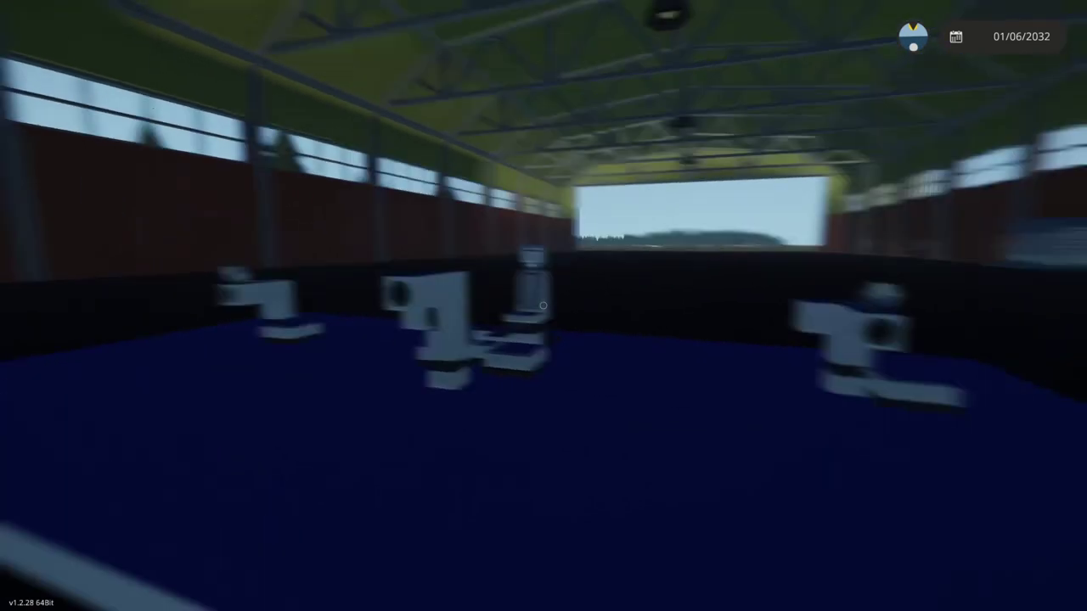
{"action": "key", "text": "w"}
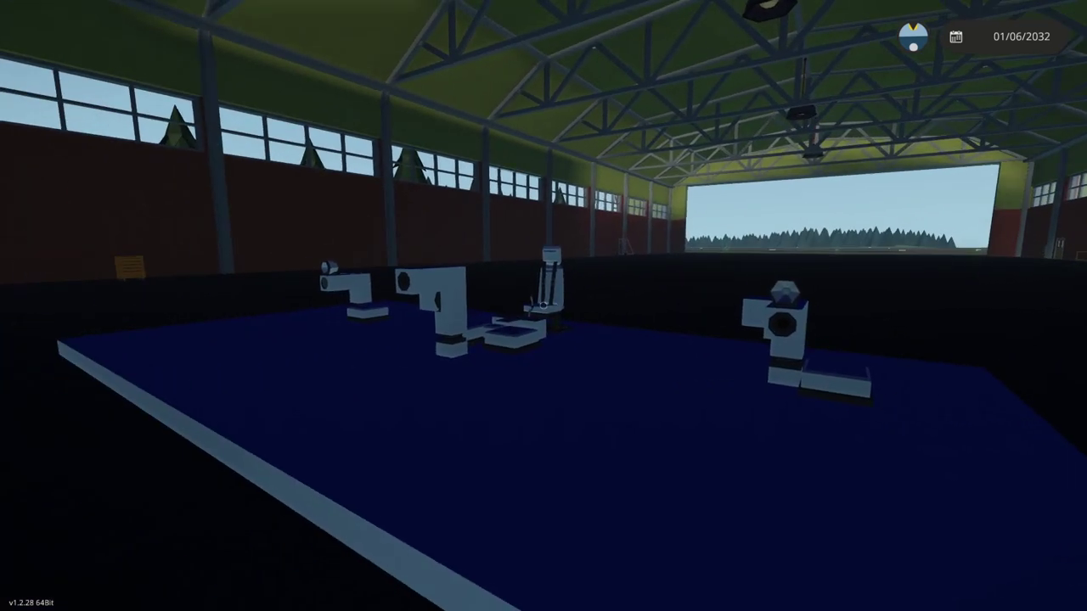
{"action": "key", "text": "w"}
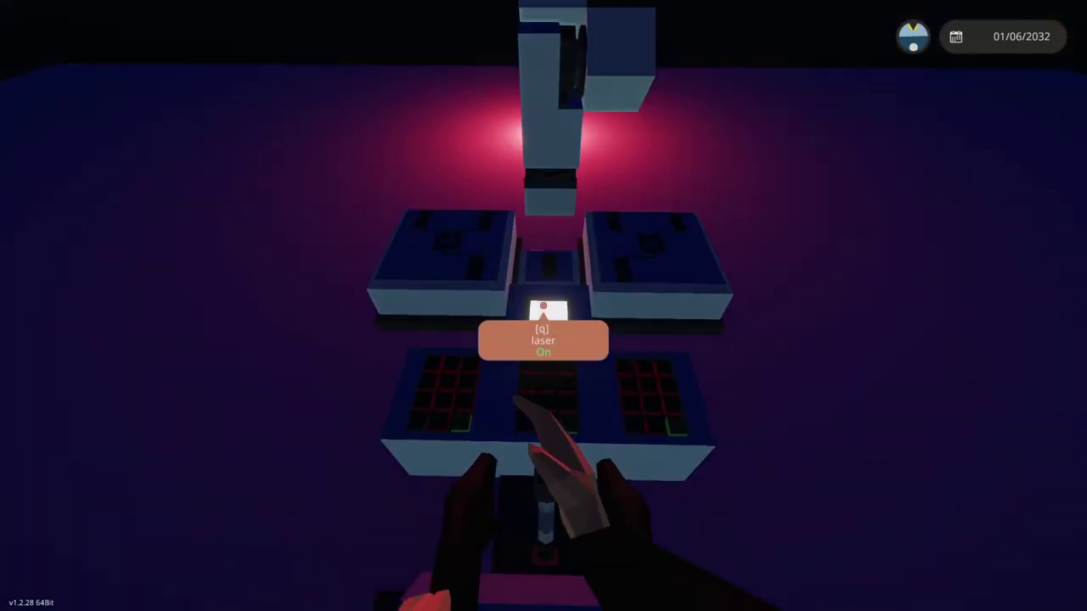
{"action": "key", "text": "s"}
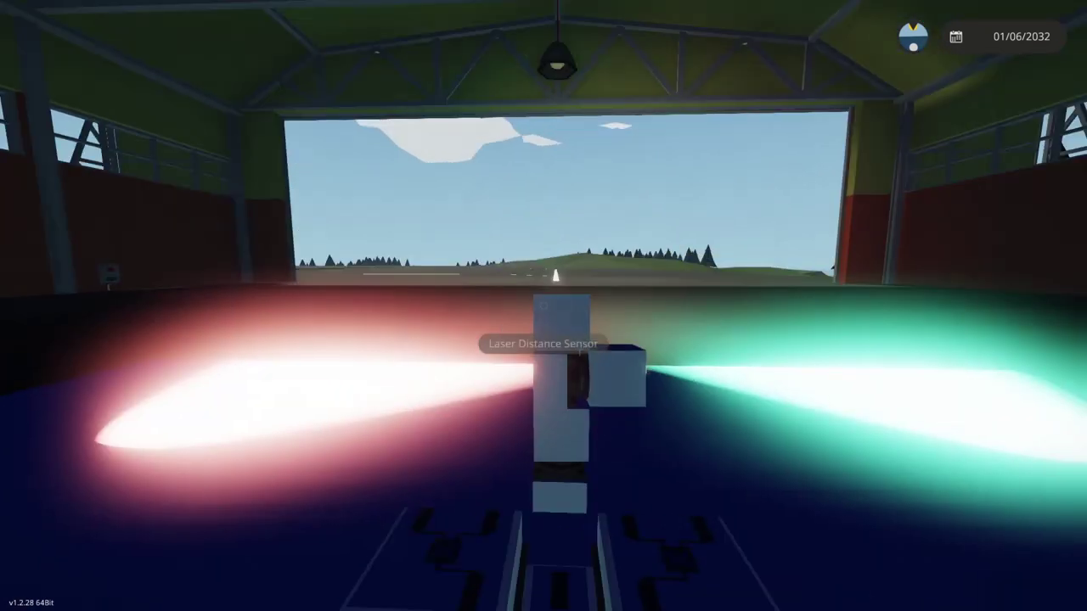
{"action": "key", "text": "s"}
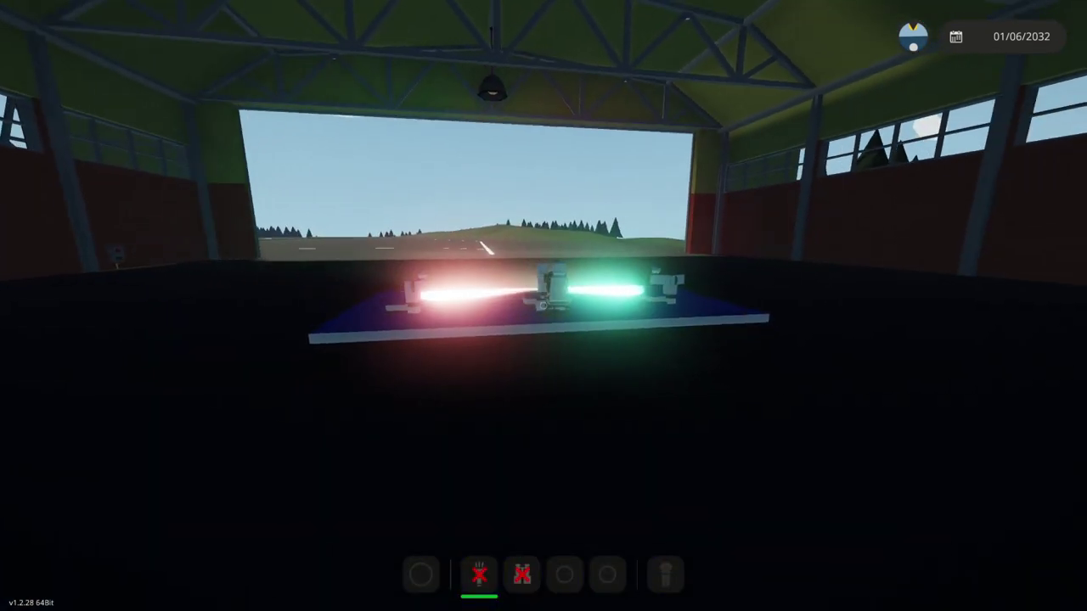
Walk back through the hangar to the workbench
{"action": "key", "text": "d"}
{"action": "key", "text": "a"}
{"action": "key", "text": "d"}
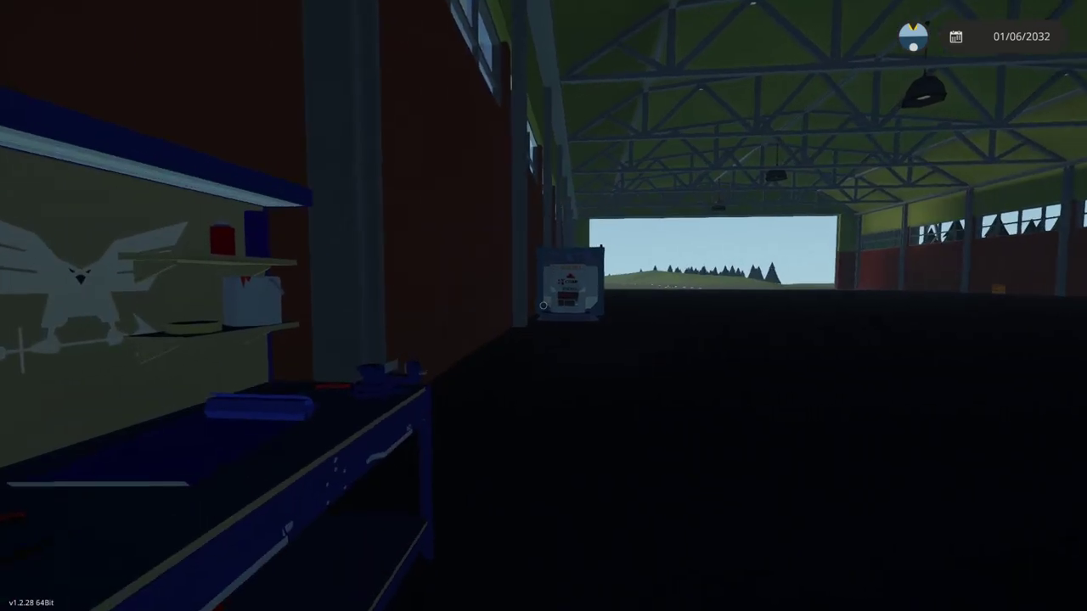
{"action": "key", "text": "s"}
{"action": "key", "text": "Tab"}
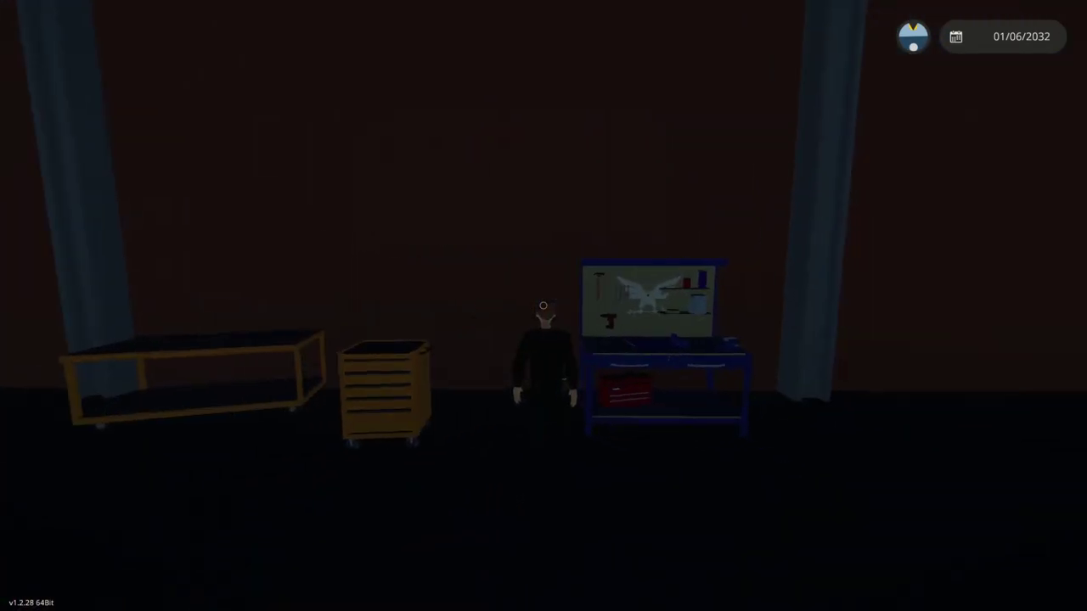
Open the vehicle editor, lay out a large flat square block platform and search the components for "seat" to place a compact pilot seat
{"action": "key", "text": "e"}
{"action": "left_click_drag", "start_coordinate": [574, 396], "coordinate": [671, 526]}
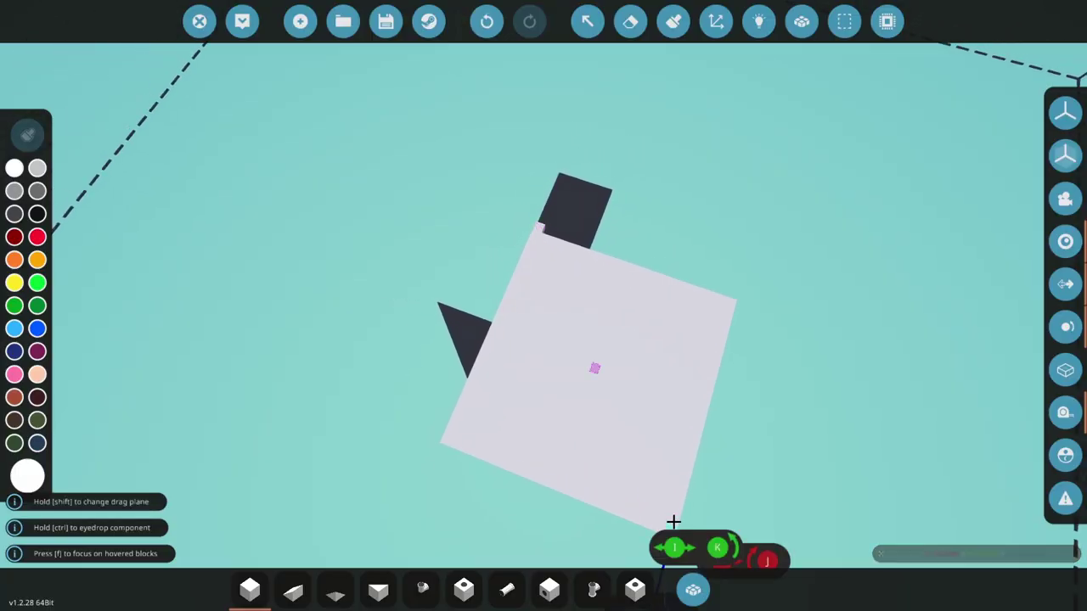
{"action": "type", "text": "qseat"}
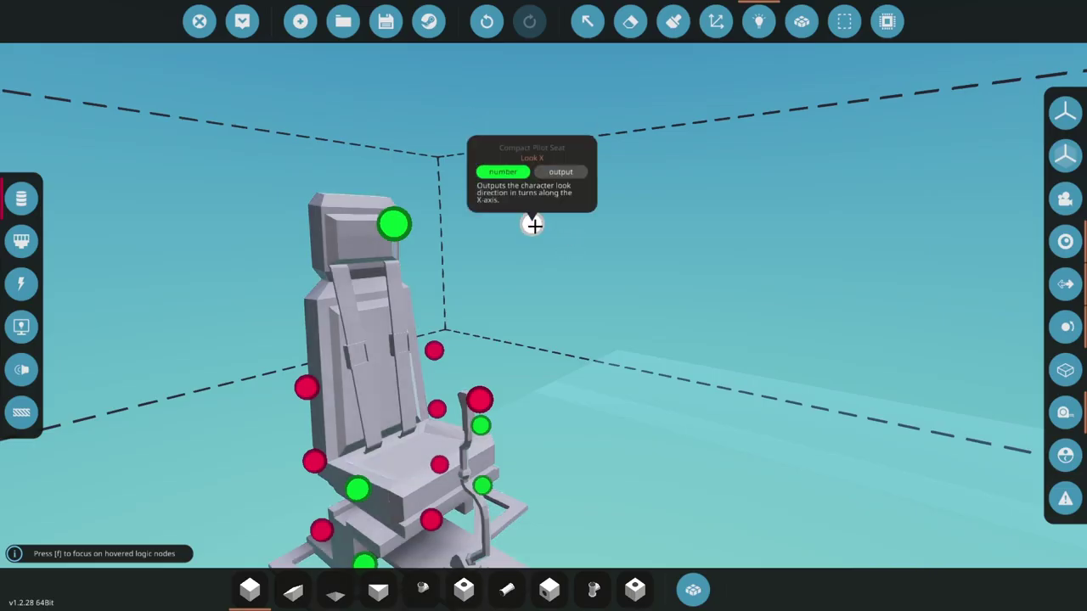
Examine the compact pilot seat's Look X output, and view the build space from around the seat's headrest
{"action": "left_click_drag", "start_coordinate": [533, 225], "coordinate": [521, 211]}
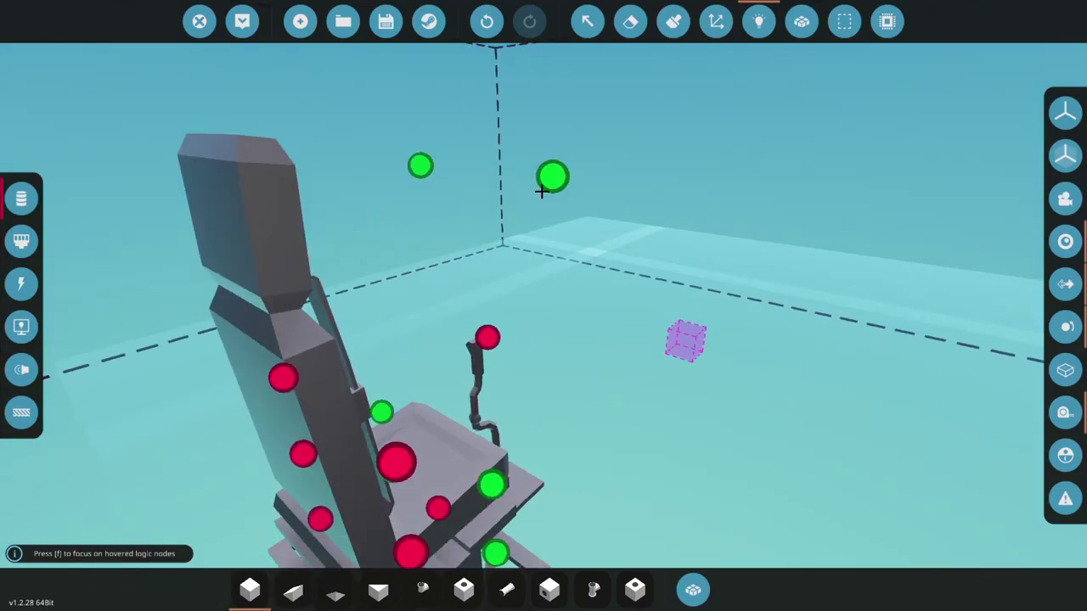
{"action": "key", "text": "Tab"}
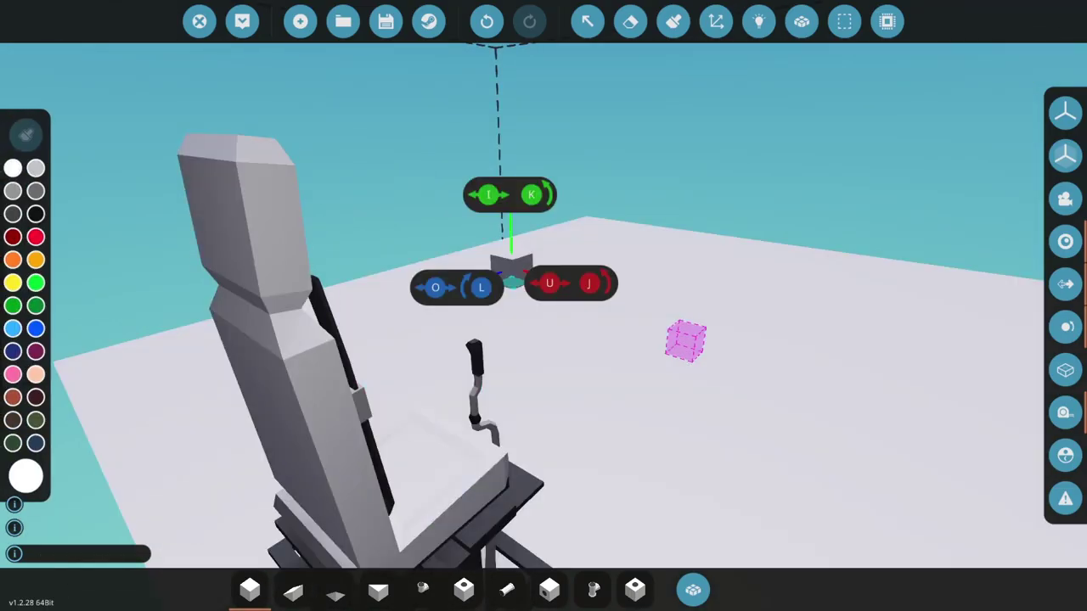
{"action": "left_click_drag", "start_coordinate": [519, 281], "coordinate": [624, 257]}
{"action": "left_click_drag", "start_coordinate": [513, 293], "coordinate": [511, 286]}
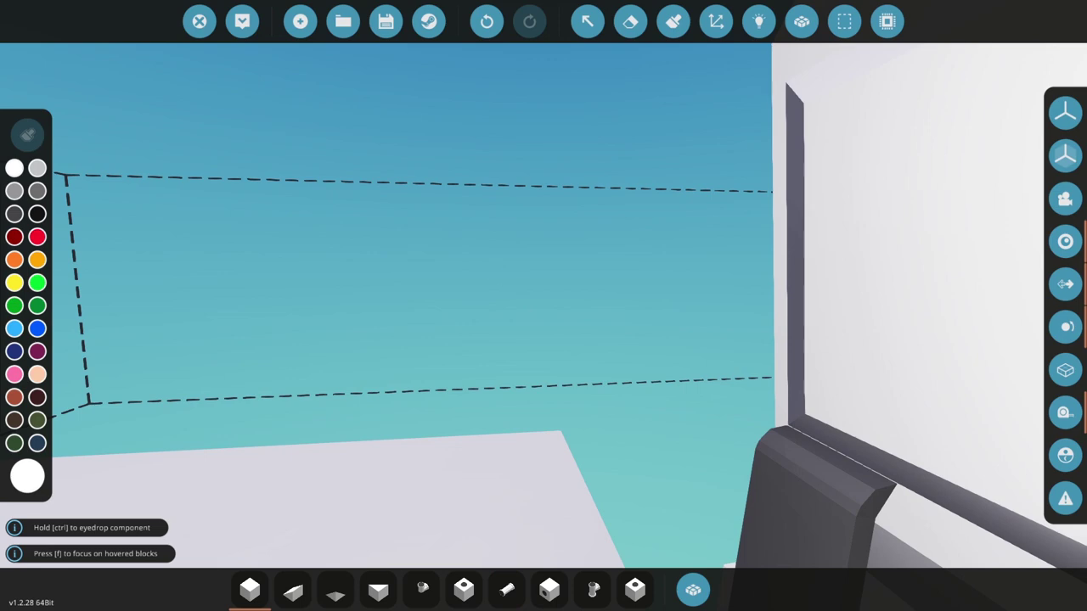
{"action": "left_click_drag", "start_coordinate": [511, 286], "coordinate": [425, 314]}
{"action": "key", "text": "s"}
{"action": "key", "text": "s"}
{"action": "key", "text": "d"}
{"action": "key", "text": "w"}
{"action": "key", "text": "s"}
{"action": "key", "text": "w"}
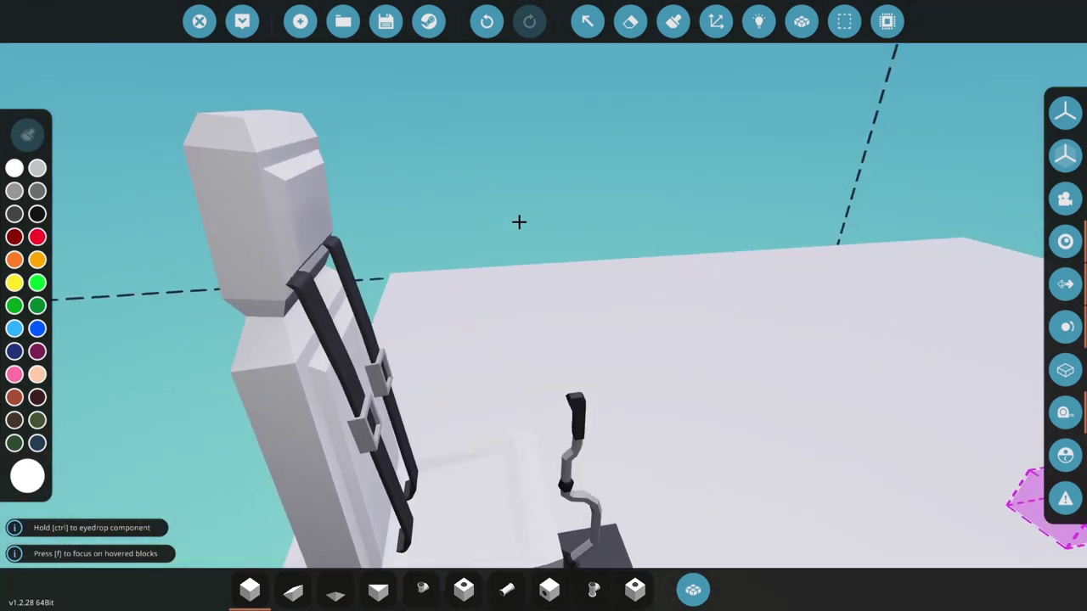
Look across the platform and build area in different directions from the seat's head position to examine the look angles
{"action": "left_click_drag", "start_coordinate": [526, 217], "coordinate": [618, 239]}
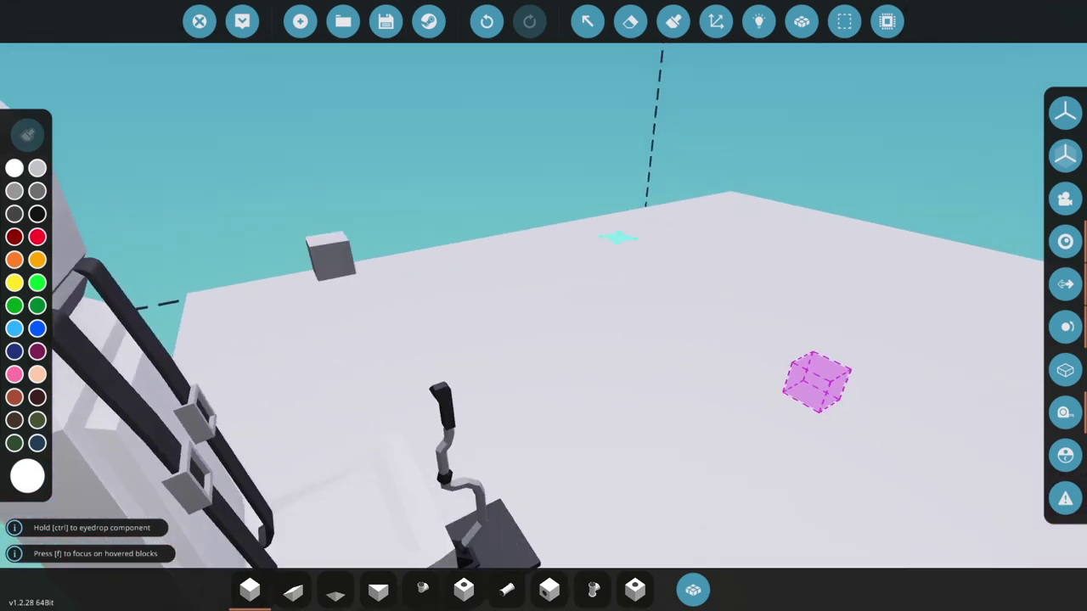
{"action": "key", "text": "s"}
{"action": "key", "text": "w"}
{"action": "left_click_drag", "start_coordinate": [549, 192], "coordinate": [471, 151]}
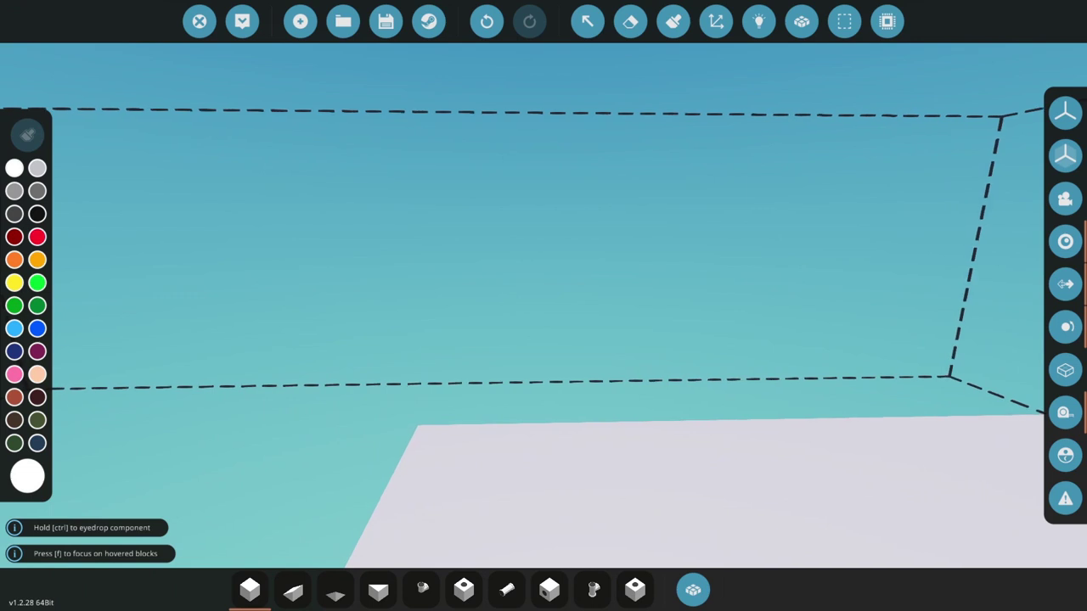
{"action": "left_click_drag", "start_coordinate": [543, 306], "coordinate": [547, 340]}
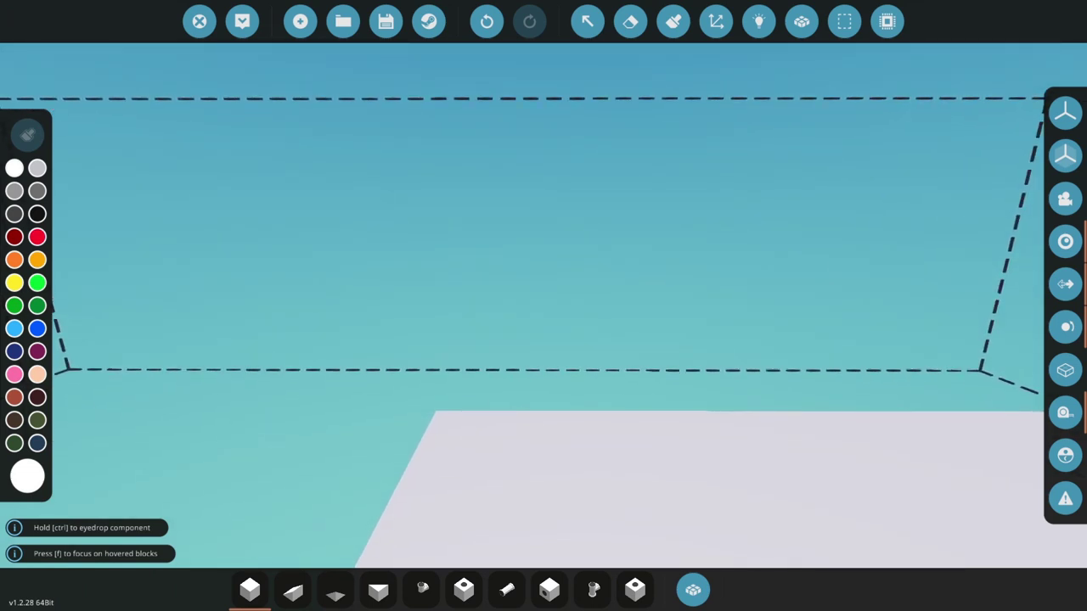
{"action": "left_click_drag", "start_coordinate": [484, 97], "coordinate": [555, 204]}
{"action": "key", "text": "s"}
{"action": "key", "text": "w"}
{"action": "left_click_drag", "start_coordinate": [658, 390], "coordinate": [1019, 284]}
{"action": "left_click_drag", "start_coordinate": [543, 306], "coordinate": [891, 329]}
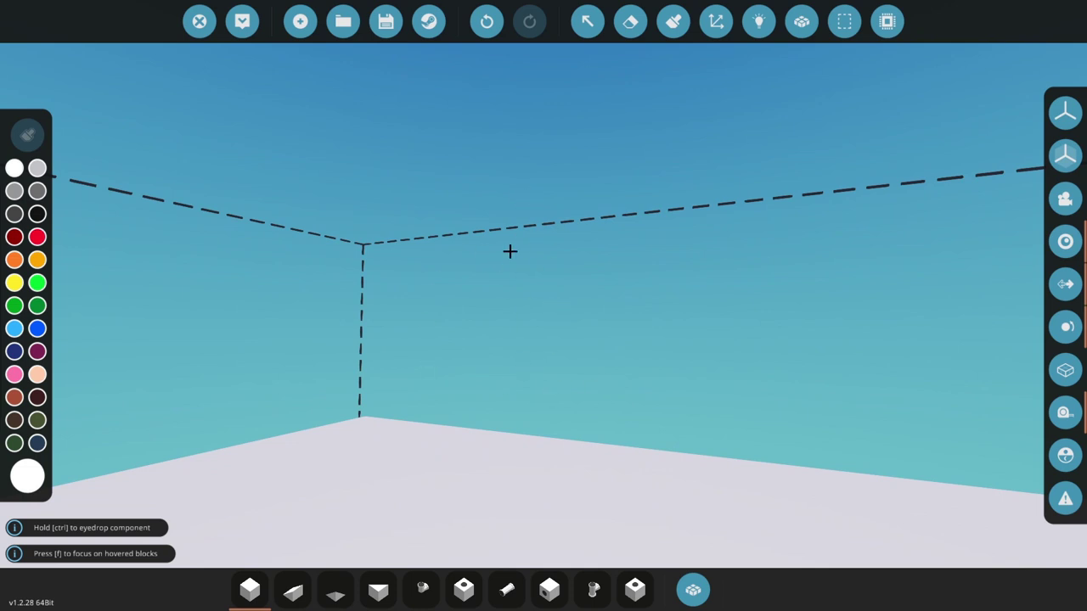
{"action": "left_click_drag", "start_coordinate": [492, 364], "coordinate": [505, 343]}
{"action": "key", "text": "s"}
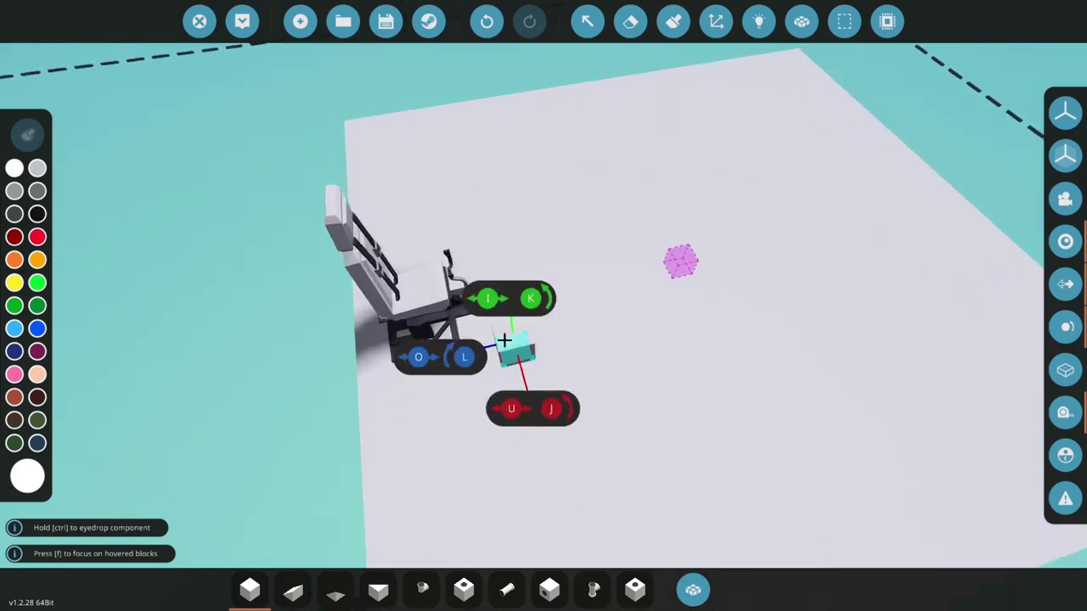
Search the component inventory for multiply and "const" components, and place two multiply blocks and a constant number block in front of the seat
{"action": "key", "text": "Tab"}
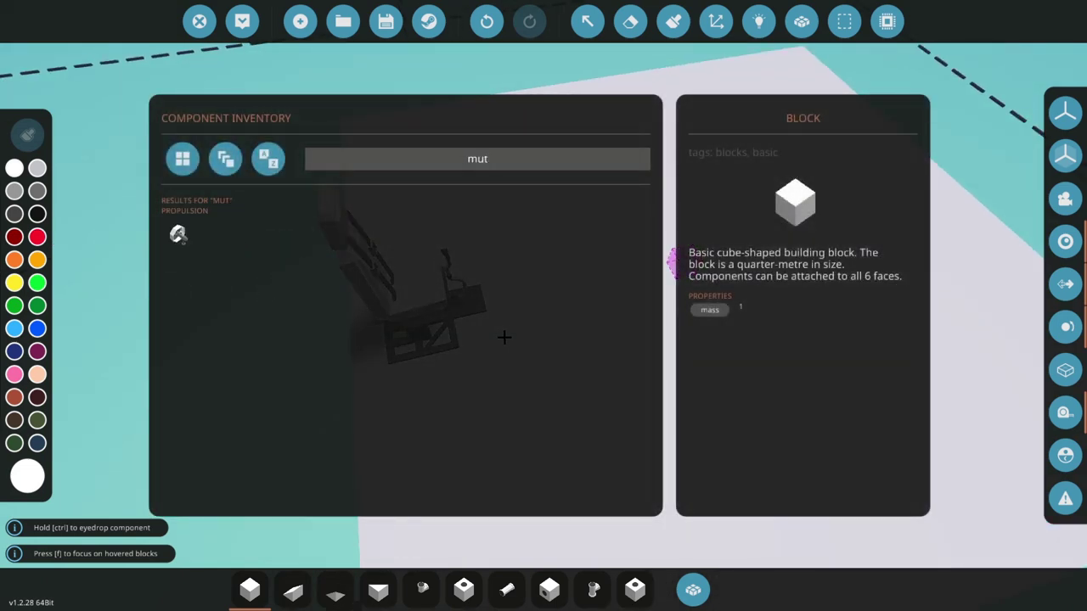
{"action": "type", "text": "mu"}
{"action": "key", "text": "BackSpace"}
{"action": "key", "text": "BackSpace"}
{"action": "type", "text": "const"}
{"action": "left_click", "coordinate": [180, 236]}
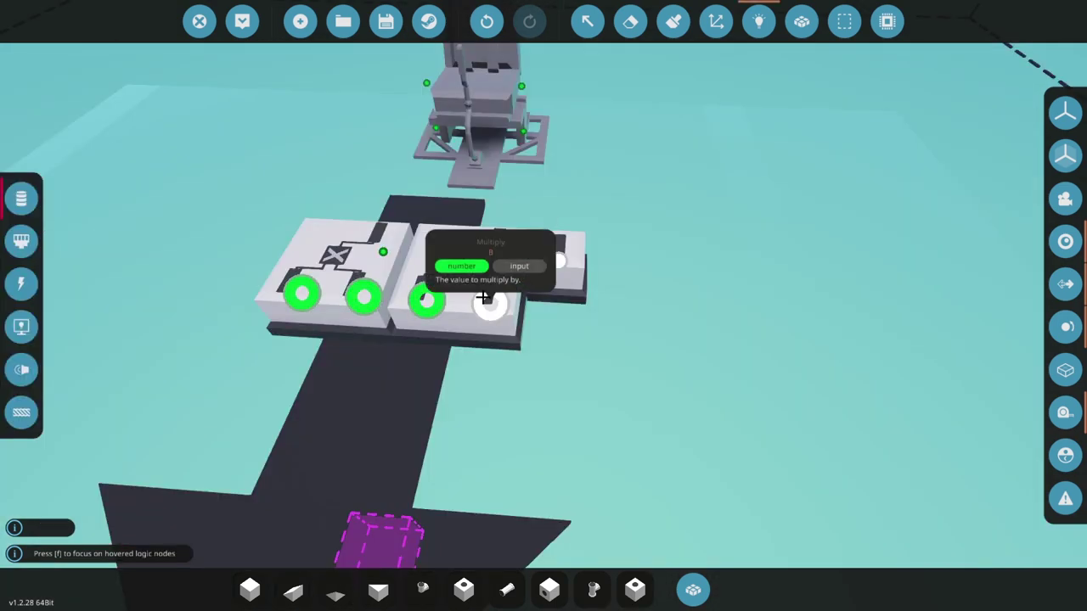
Wire the number inputs of the two multiply blocks, and open the constant number block's Output Value for editing
{"action": "left_click_drag", "start_coordinate": [402, 313], "coordinate": [384, 202]}
{"action": "left_click_drag", "start_coordinate": [492, 201], "coordinate": [444, 359]}
{"action": "left_click", "coordinate": [586, 21]}
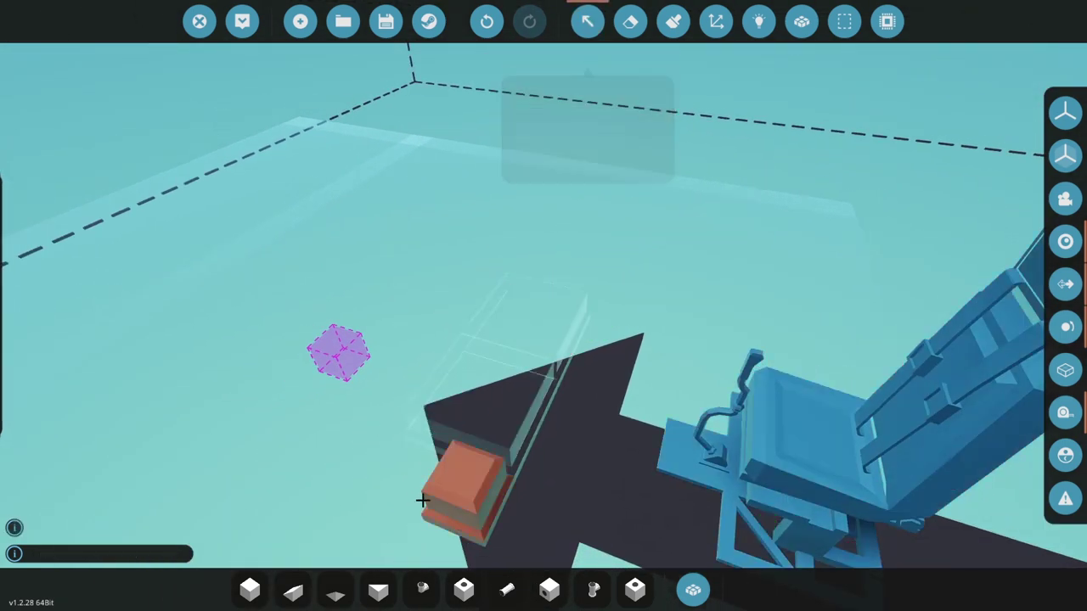
{"action": "left_click", "coordinate": [422, 488]}
{"action": "left_click", "coordinate": [193, 113]}
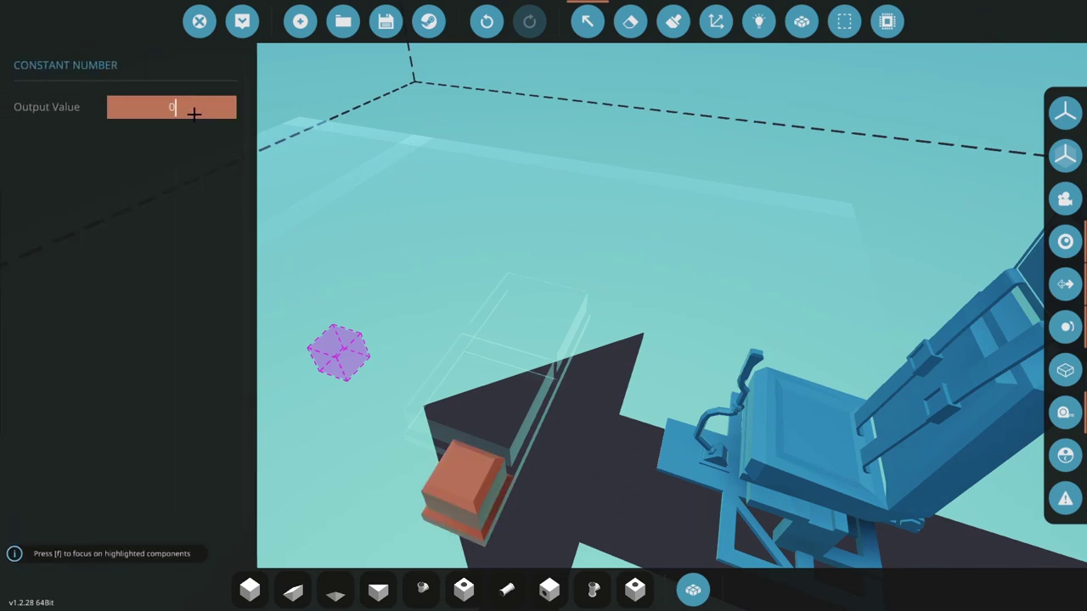
{"action": "left_click", "coordinate": [586, 23]}
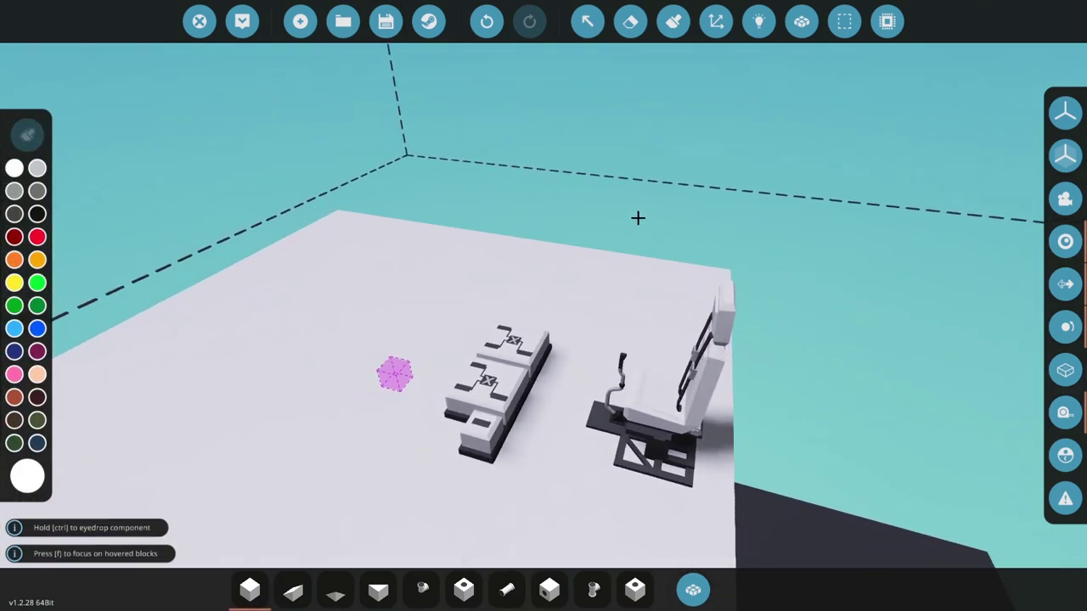
Search the components for "pivo" and place a pivot on the platform beyond the multiply blocks
{"action": "key", "text": "s"}
{"action": "key", "text": "w"}
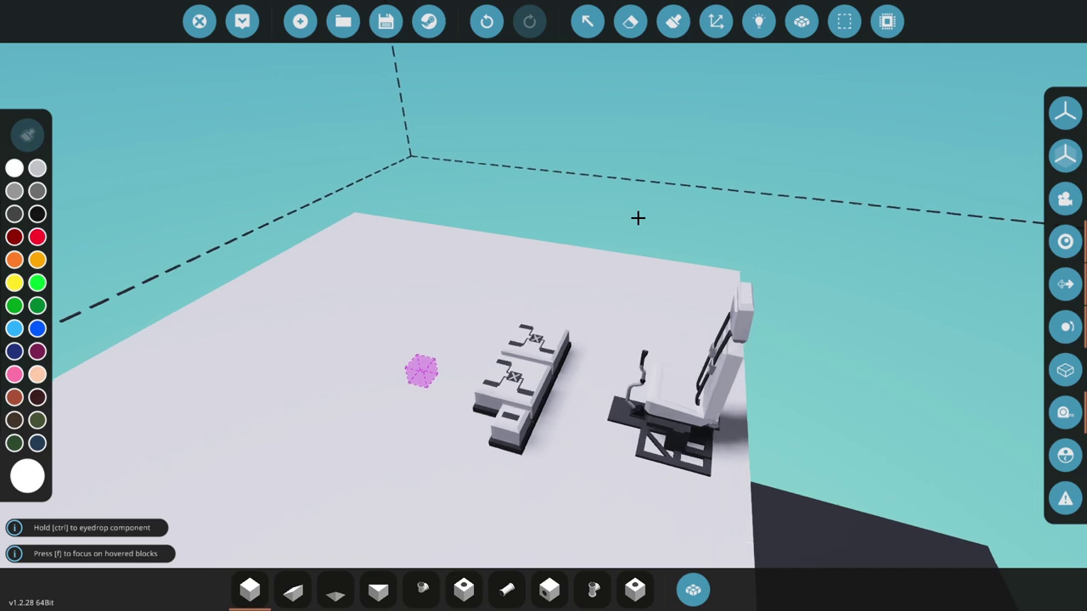
{"action": "mouse_move", "coordinate": [637, 218]}
{"action": "left_mouse_down"}
{"action": "mouse_move", "coordinate": [716, 223]}
{"action": "mouse_move", "coordinate": [653, 224]}
{"action": "left_mouse_up"}
{"action": "key", "text": "d"}
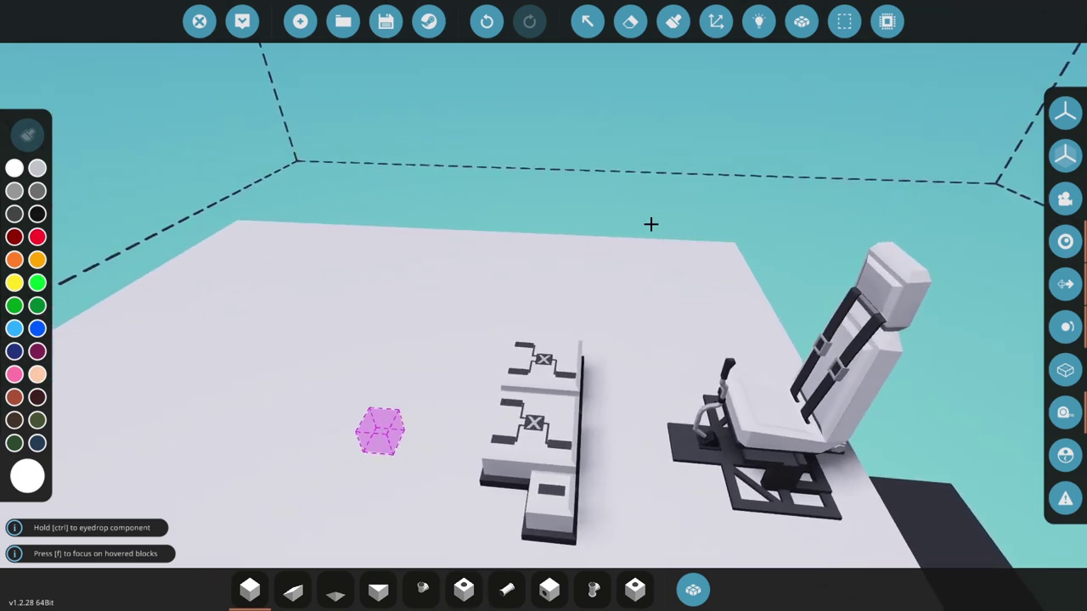
{"action": "type", "text": "q"}
{"action": "type", "text": "p"}
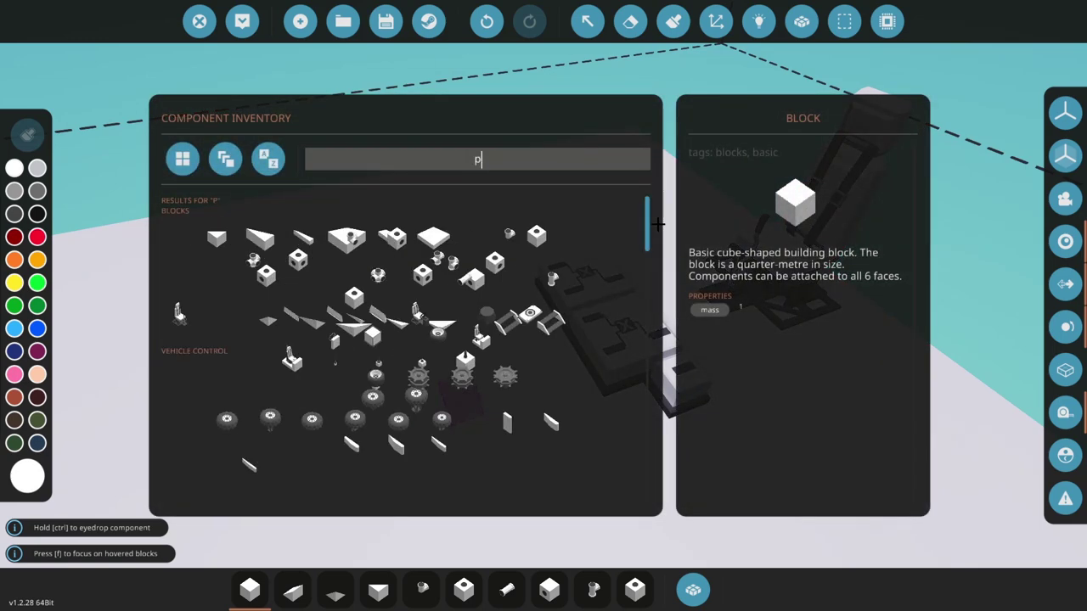
{"action": "type", "text": "ivo"}
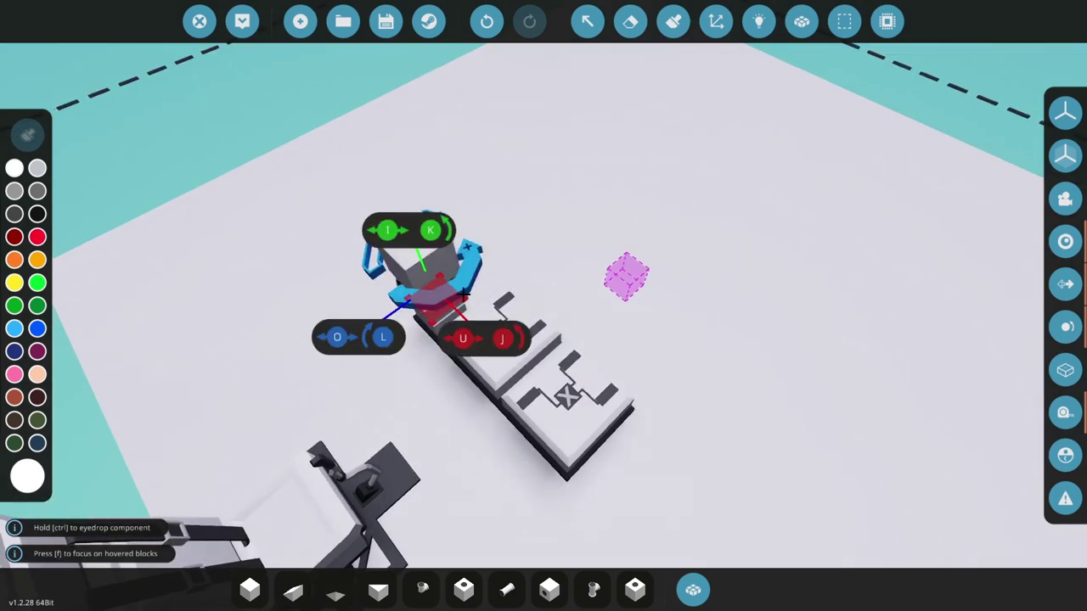
{"action": "key", "text": "d"}
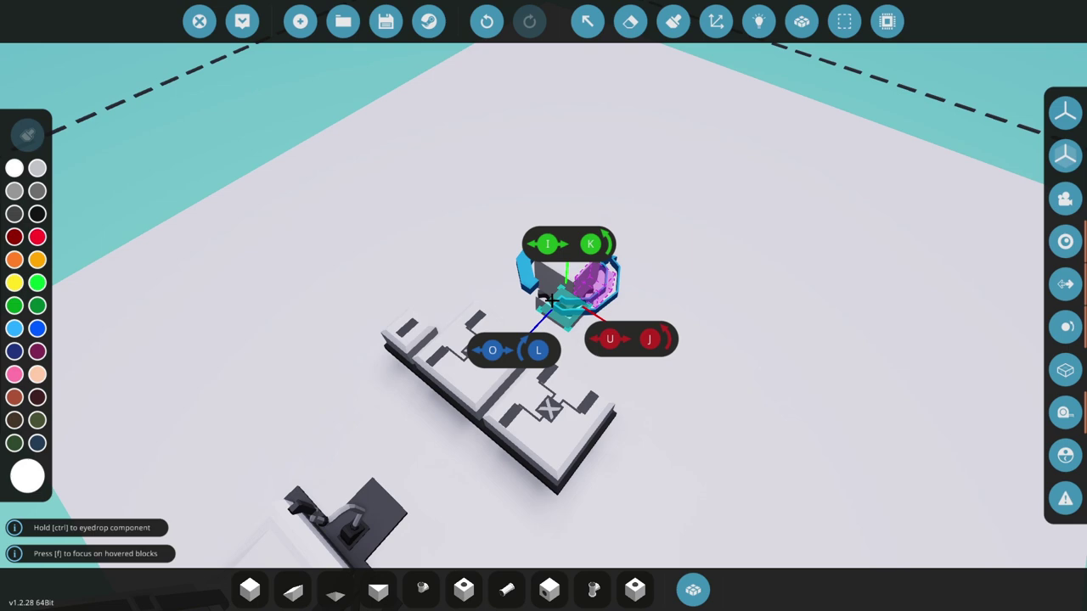
{"action": "left_click_drag", "start_coordinate": [552, 300], "coordinate": [487, 419]}
Place basic blocks around the pivot to form the turret's body
{"action": "key", "text": "1"}
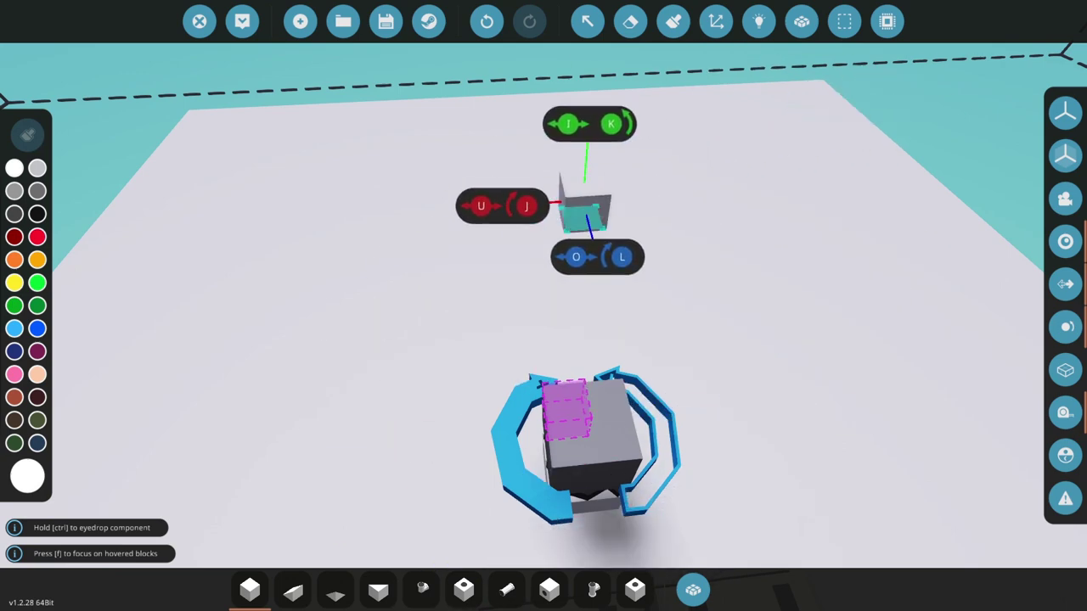
{"action": "key", "text": "w"}
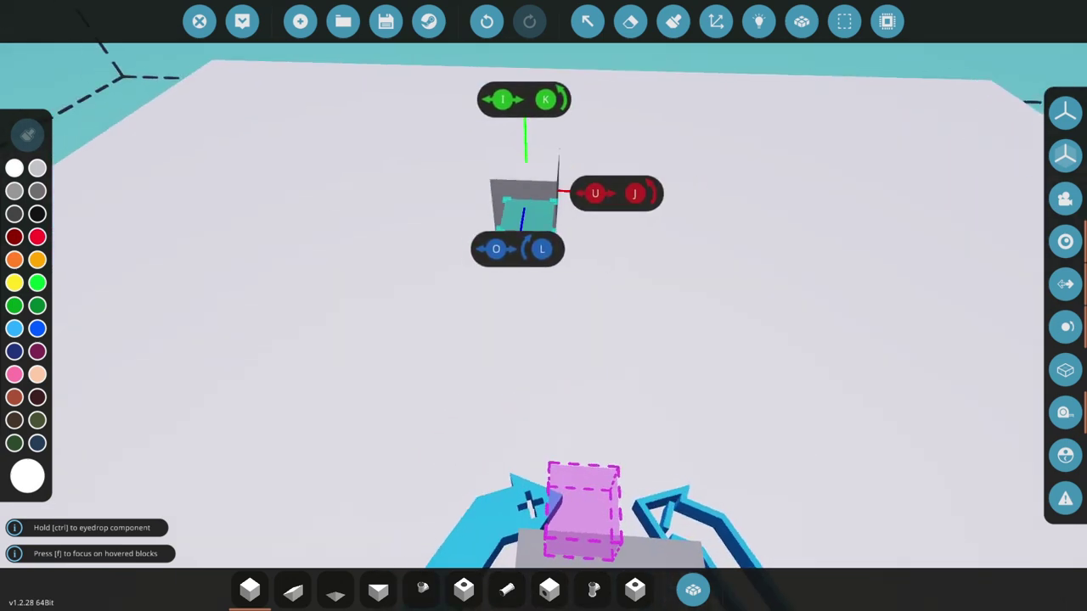
{"action": "key", "text": "w"}
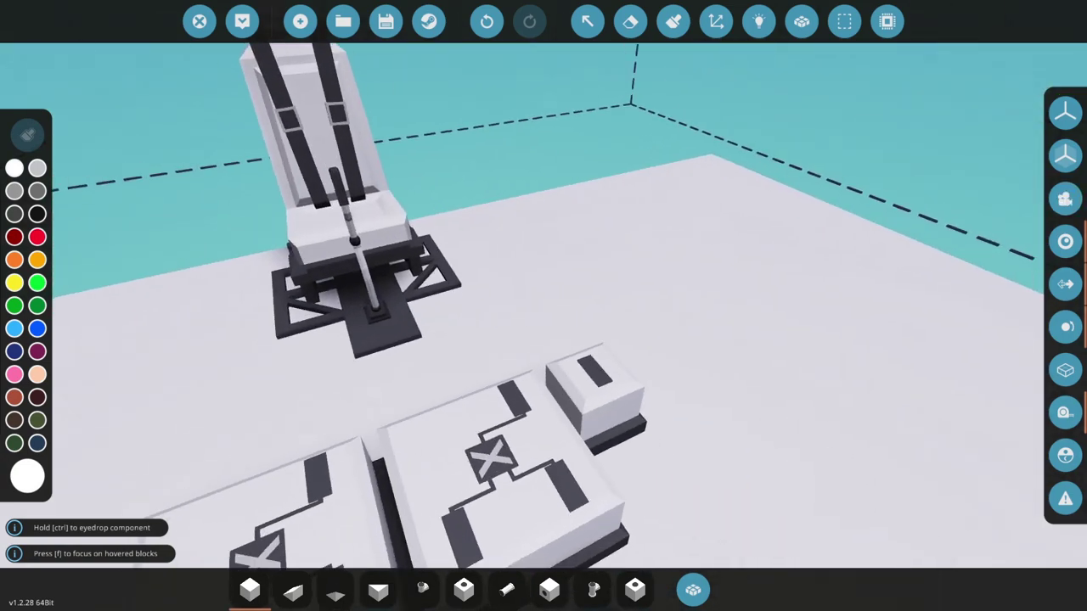
{"action": "key", "text": "s"}
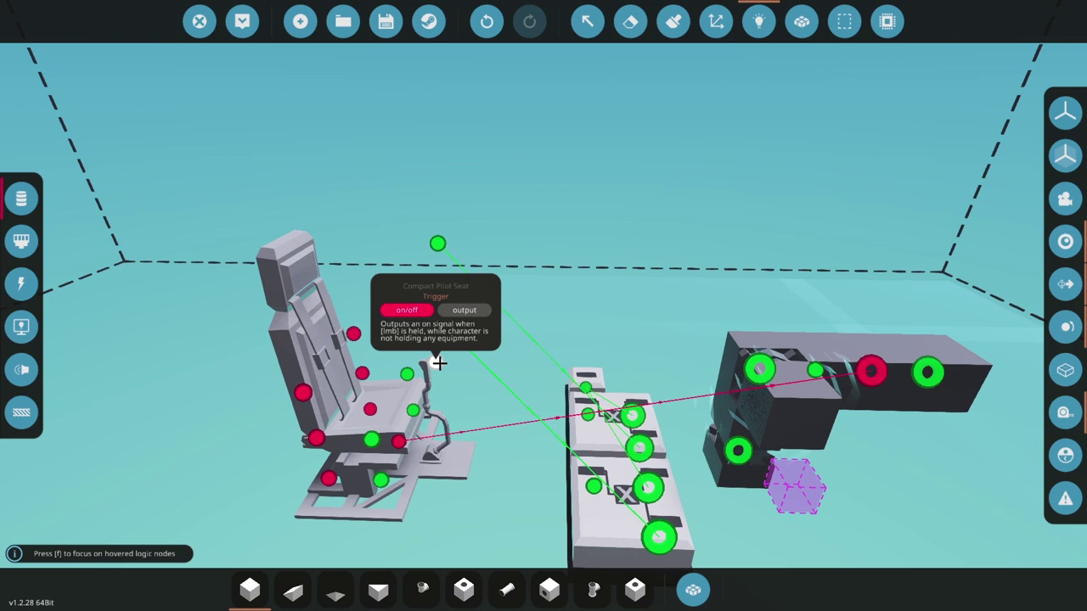
Wire the outputs of the two multiply blocks to the number inputs of the turret's two pivots
{"action": "left_click_drag", "start_coordinate": [498, 365], "coordinate": [567, 439]}
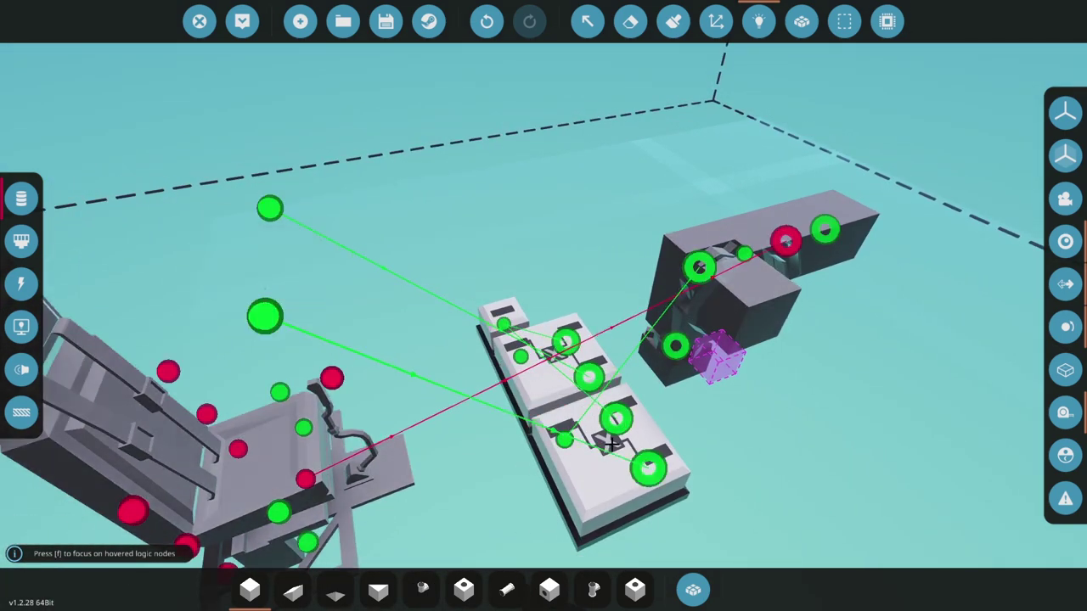
{"action": "left_click_drag", "start_coordinate": [675, 345], "coordinate": [518, 356]}
{"action": "key", "text": "s"}
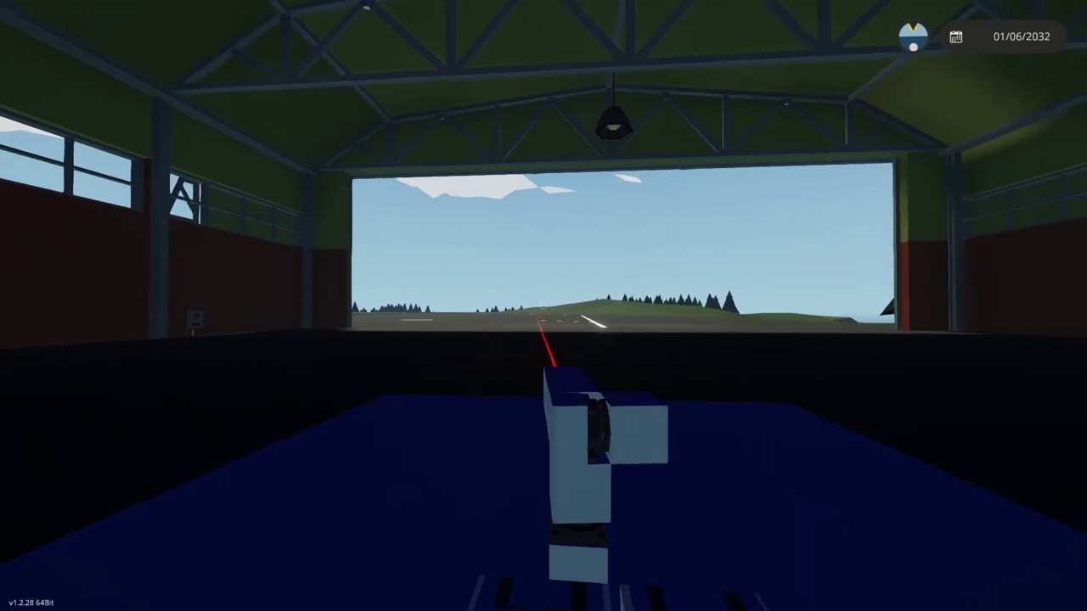
Test the laser turret from the seat by looking across the hangar opening and down at the platform, both zoomed in and at normal view
{"action": "key", "text": "z"}
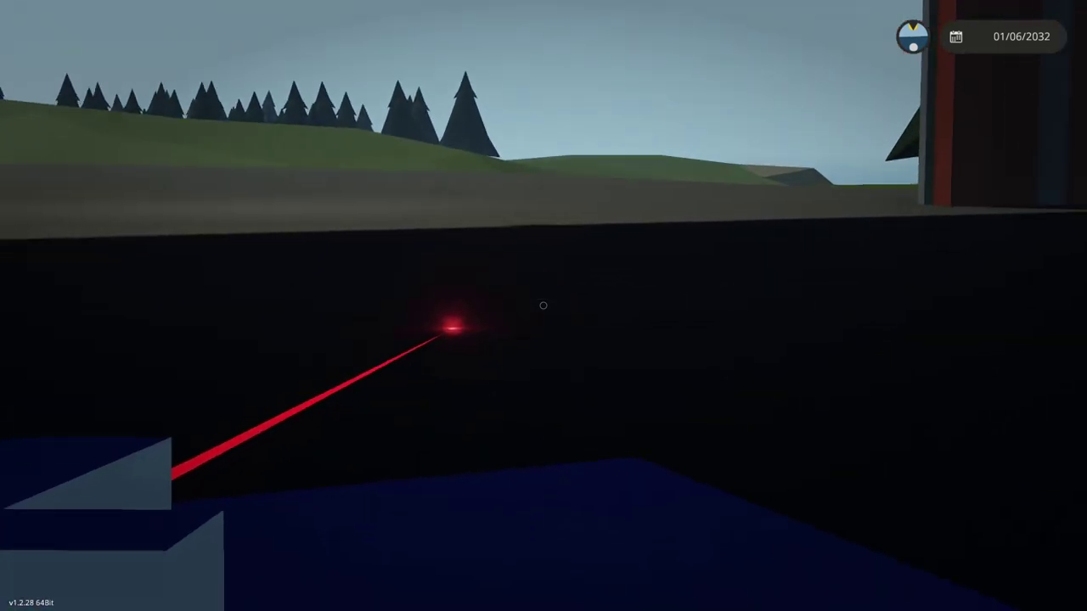
{"action": "key", "text": "z"}
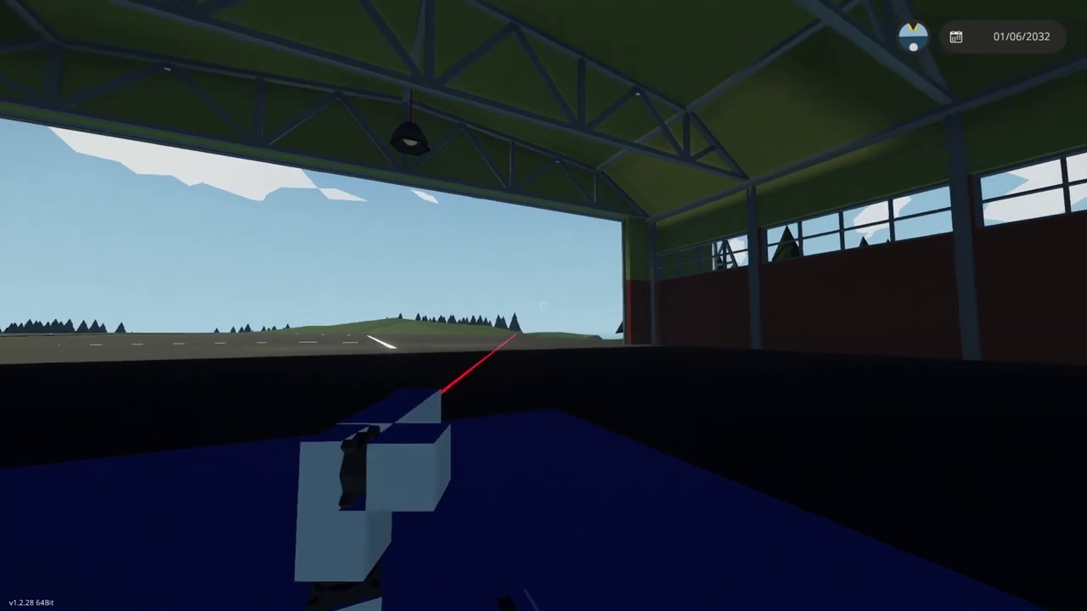
{"action": "key", "text": "z"}
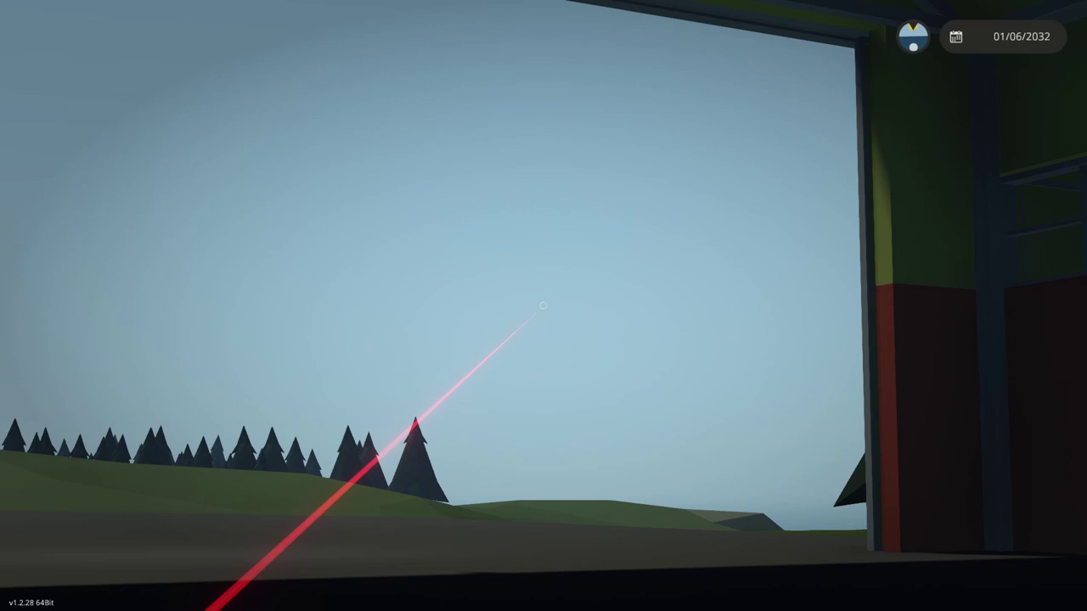
{"action": "key", "text": "z"}
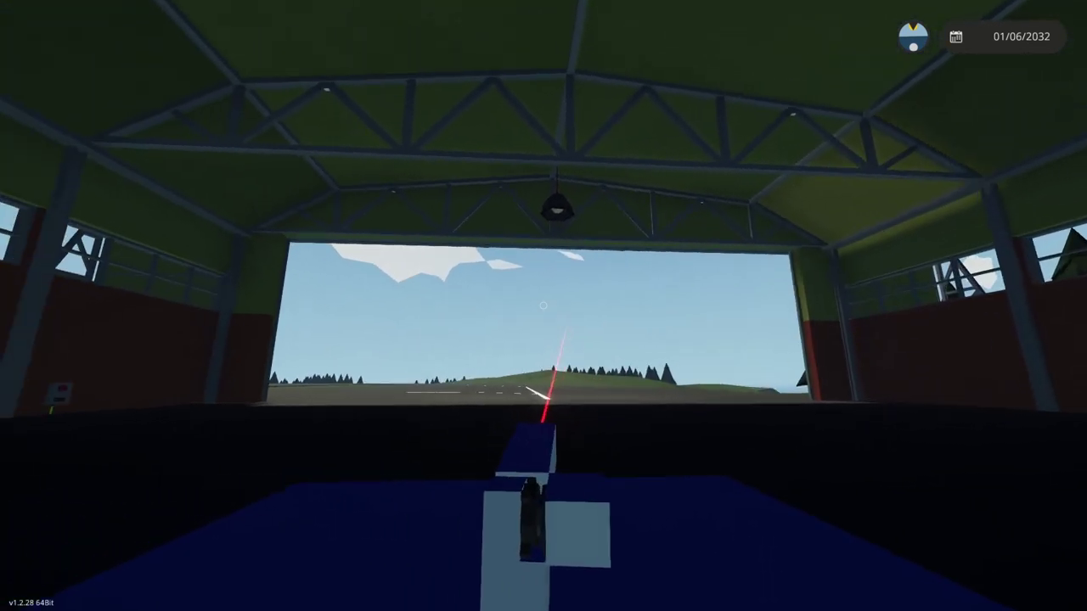
{"action": "right_click", "coordinate": [544, 306]}
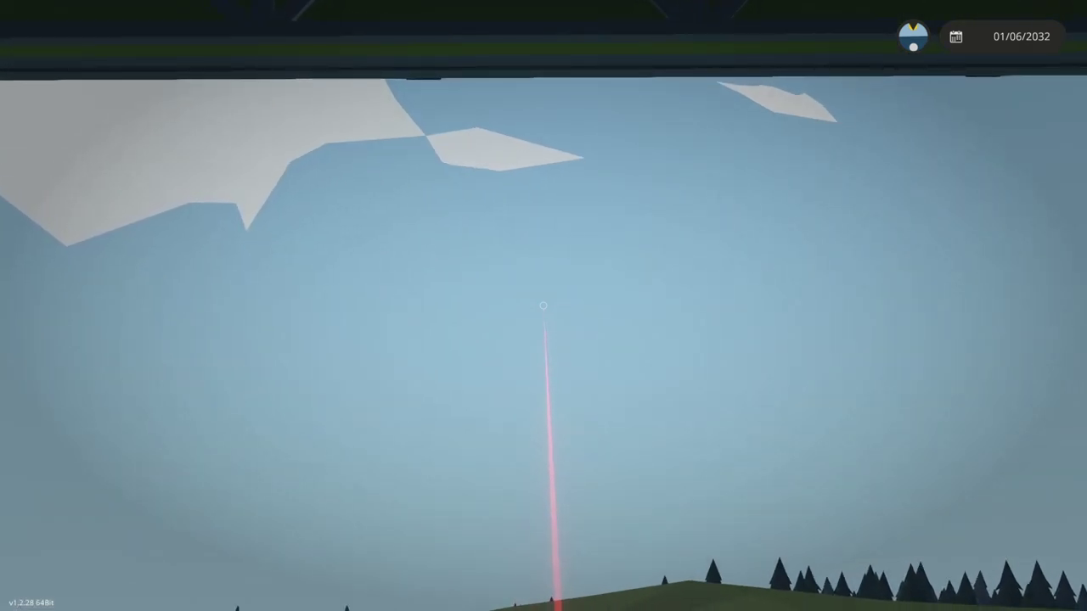
{"action": "right_click", "coordinate": [544, 306]}
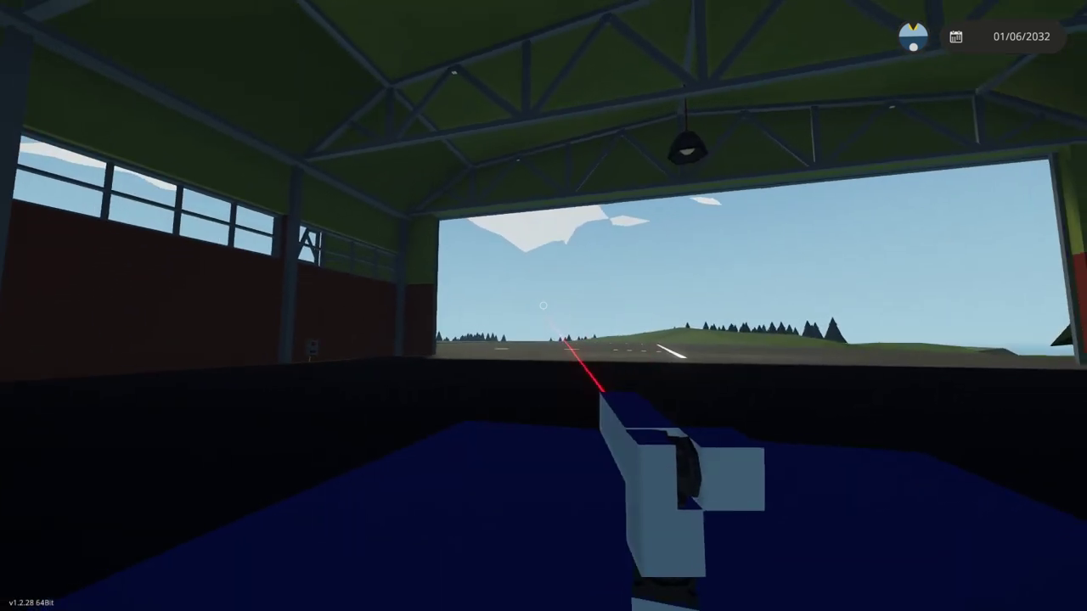
{"action": "right_click", "coordinate": [543, 306]}
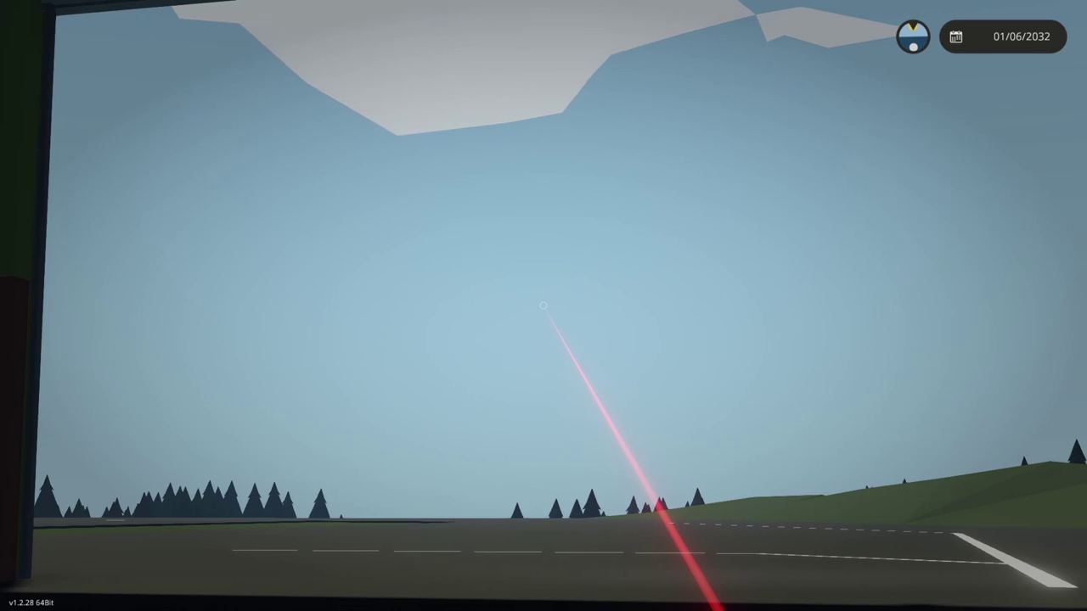
{"action": "scroll", "coordinate": [543, 306], "scroll_direction": "down", "scroll_amount": 5}
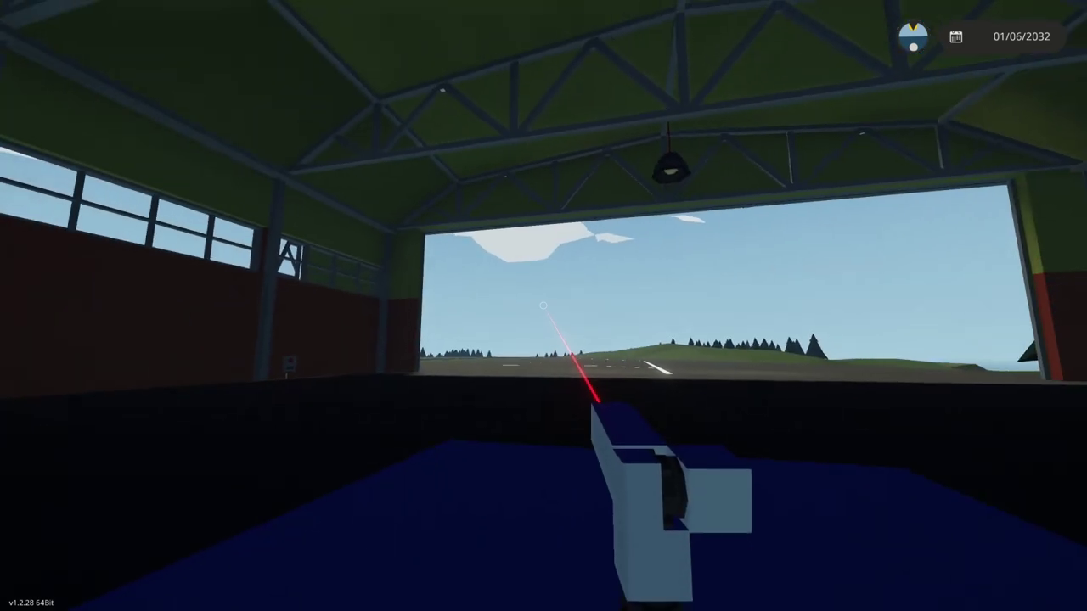
{"action": "key", "text": "a"}
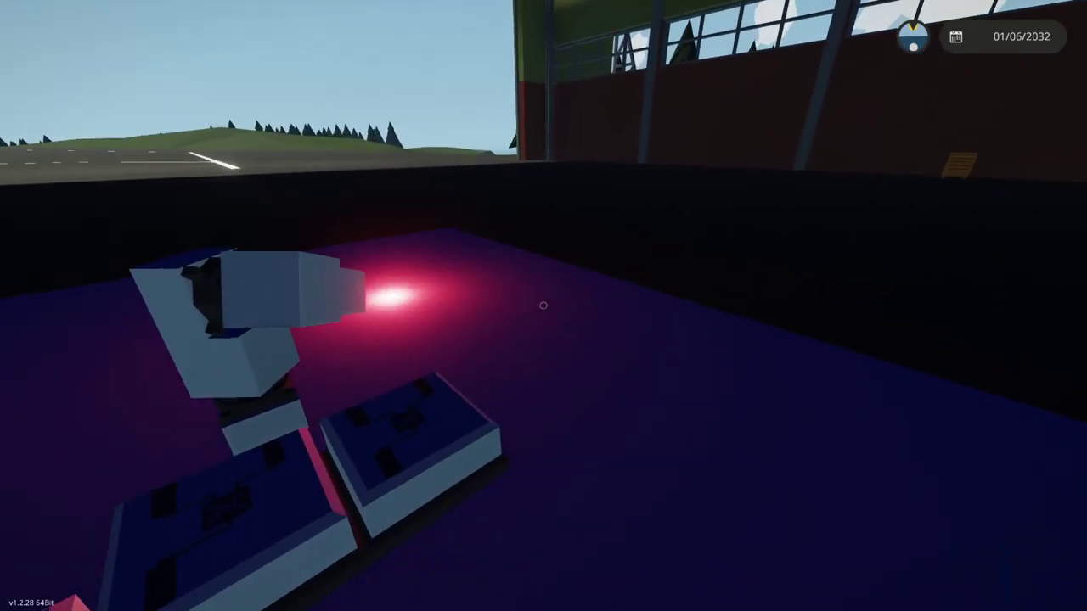
{"action": "key", "text": "d"}
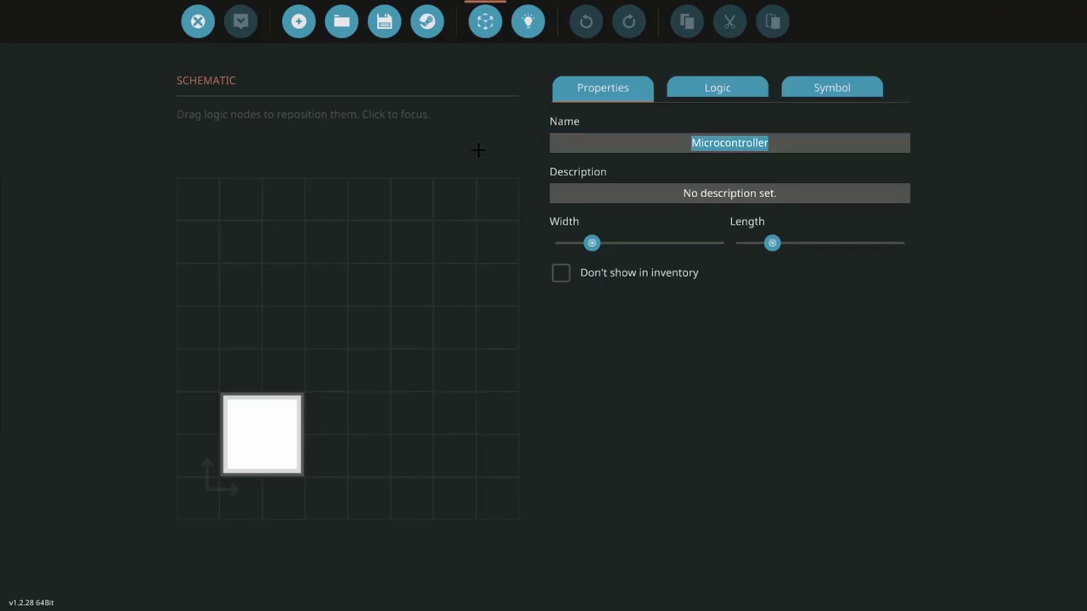
Add four logic nodes spread over the new microcontroller's four cells, with the first as an on/off output named "detected"
{"action": "left_click", "coordinate": [717, 88]}
{"action": "left_click", "coordinate": [888, 131]}
{"action": "left_click", "coordinate": [888, 131]}
{"action": "left_click", "coordinate": [888, 131]}
{"action": "left_click", "coordinate": [888, 131]}
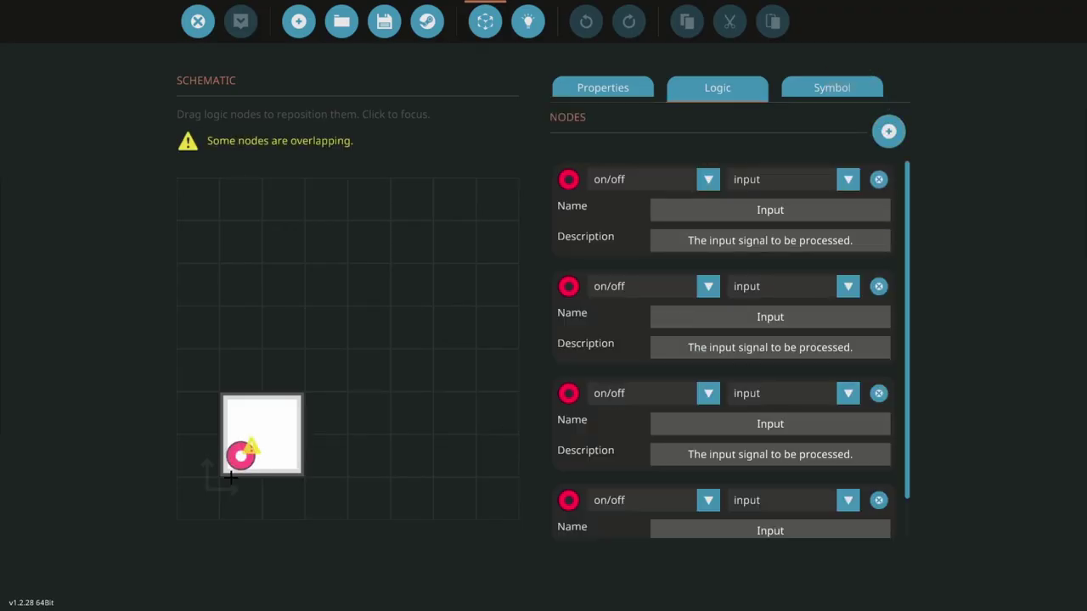
{"action": "left_click_drag", "start_coordinate": [240, 456], "coordinate": [326, 414]}
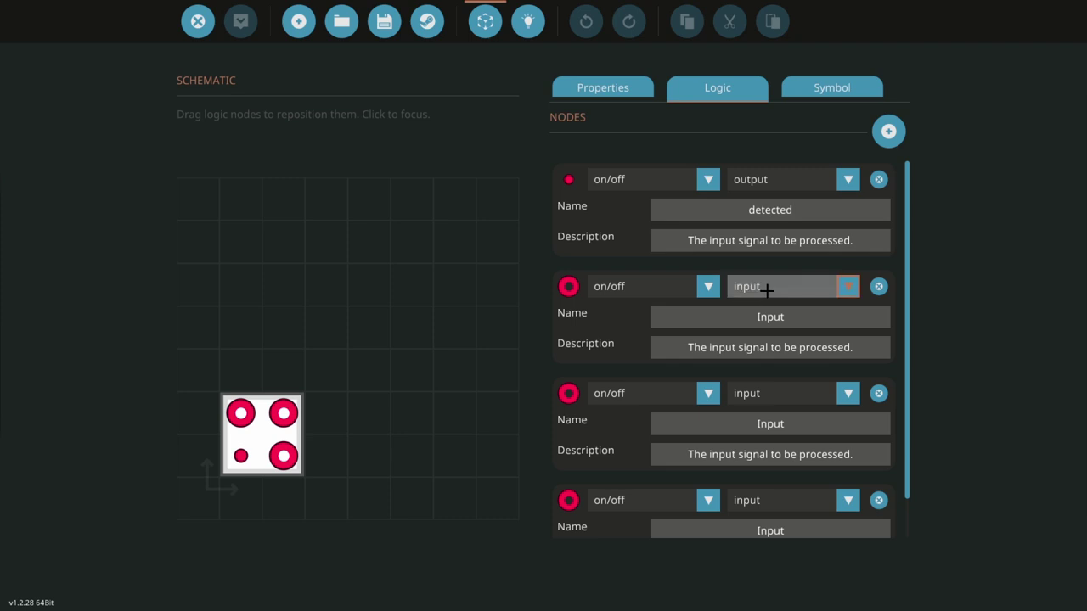
Make the second and third nodes number outputs named "x" and "y", and the fourth node a composite input
{"action": "left_click", "coordinate": [642, 288]}
{"action": "left_click", "coordinate": [633, 330]}
{"action": "left_click", "coordinate": [768, 316]}
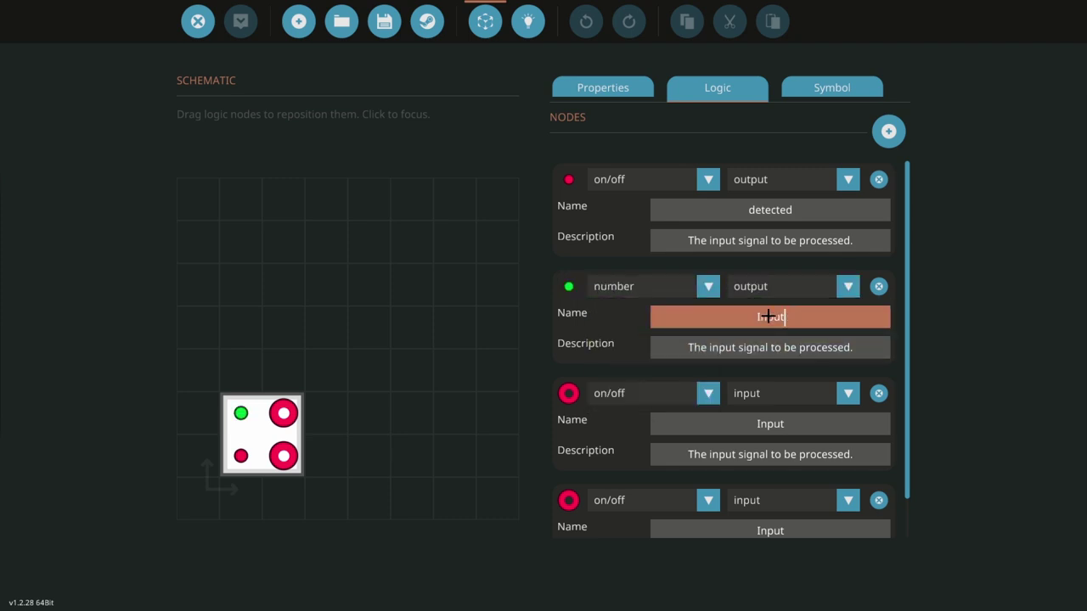
{"action": "left_click", "coordinate": [646, 393]}
{"action": "left_click", "coordinate": [615, 431]}
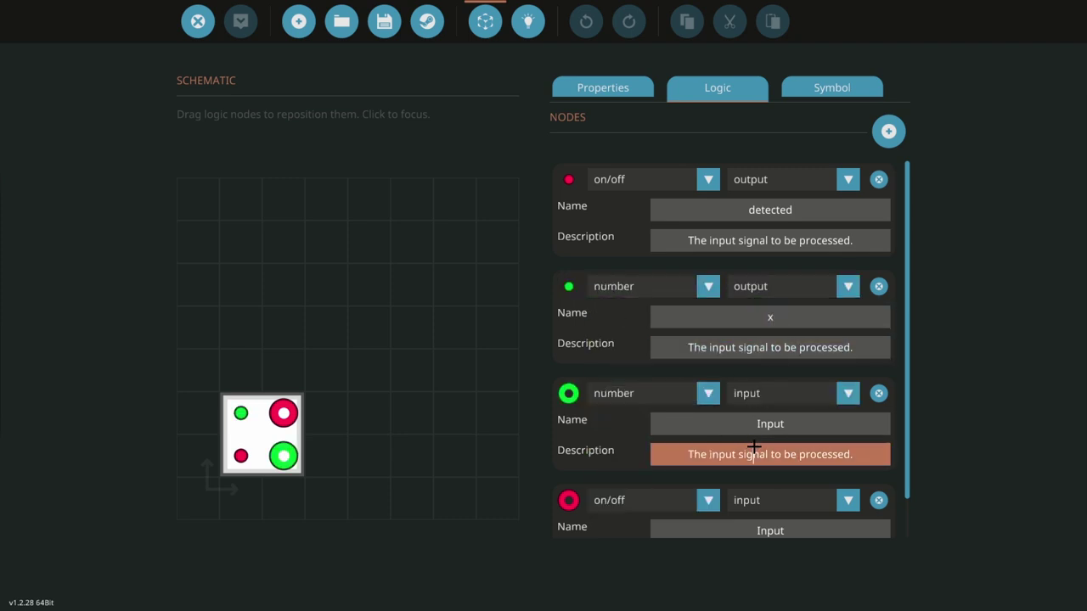
{"action": "type", "text": "t"}
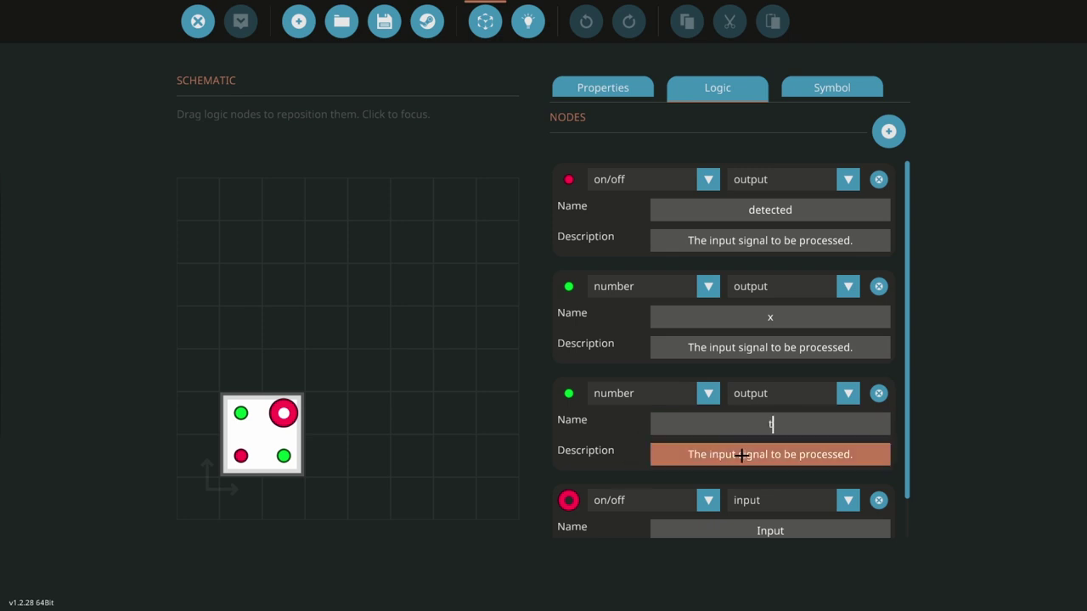
{"action": "scroll", "coordinate": [621, 419], "scroll_direction": "down", "scroll_amount": 1}
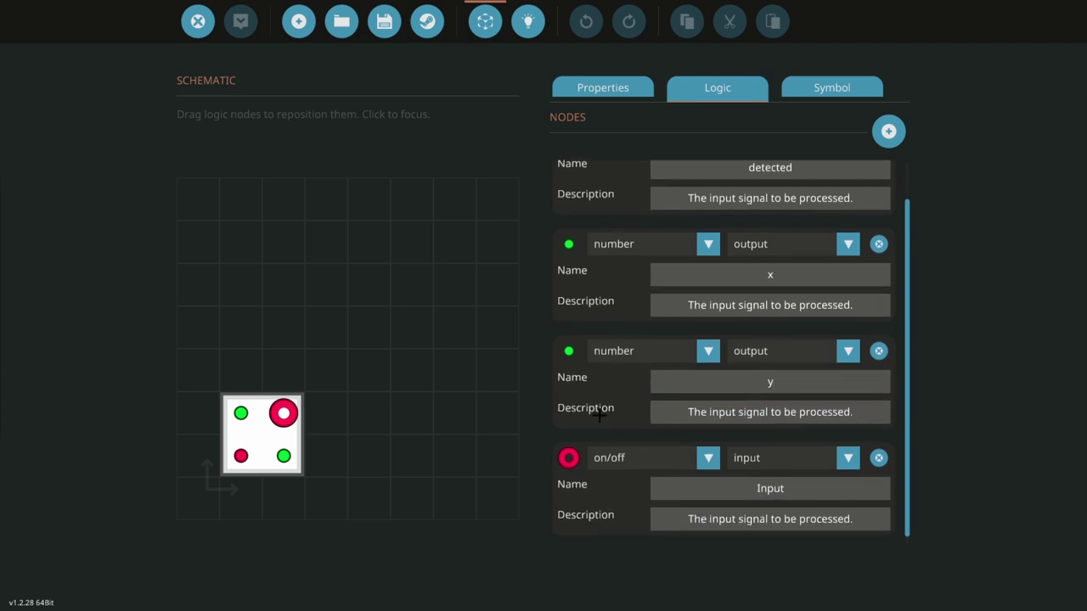
{"action": "left_click", "coordinate": [637, 461]}
{"action": "left_click", "coordinate": [635, 526]}
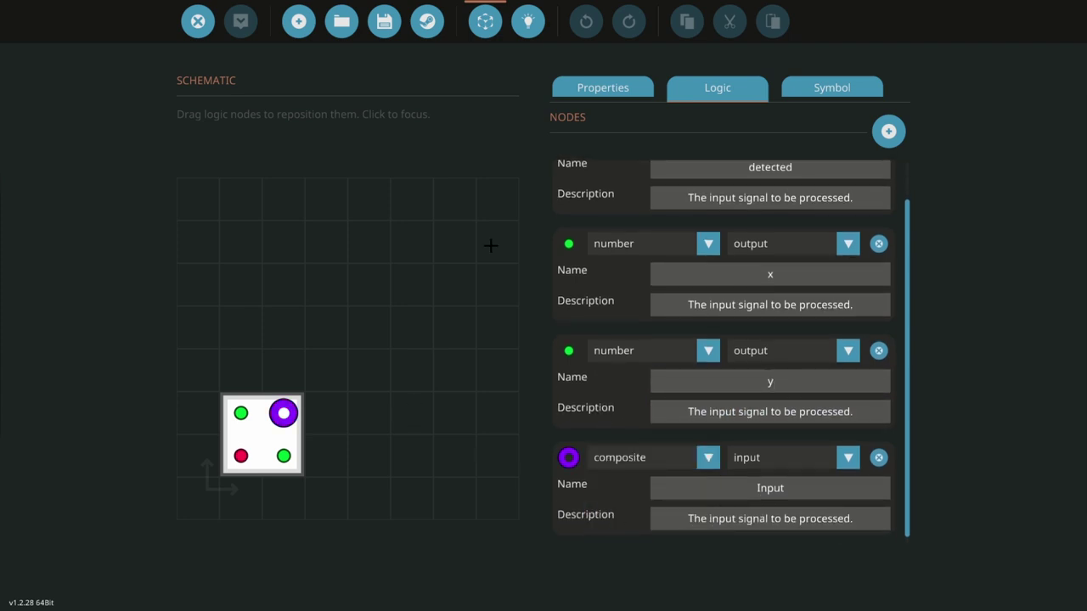
Place a Composite Read (on/off) block beside the detected output and wire it between the composite input and that output
{"action": "left_click", "coordinate": [533, 7]}
{"action": "key", "text": "space"}
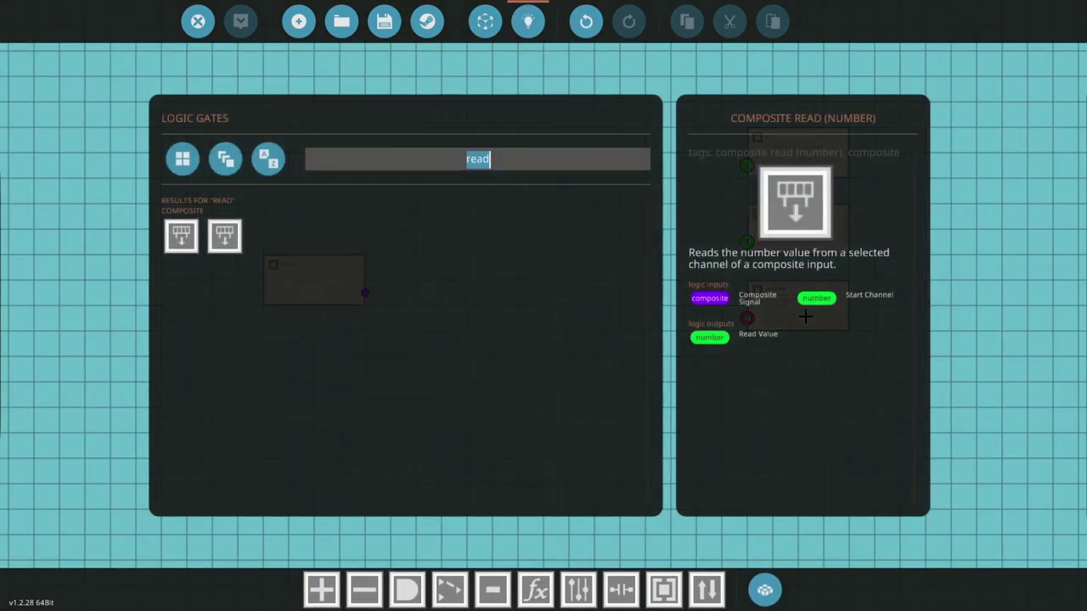
{"action": "type", "text": "era"}
{"action": "key", "text": "BackSpace"}
{"action": "key", "text": "BackSpace"}
{"action": "key", "text": "BackSpace"}
{"action": "type", "text": "re"}
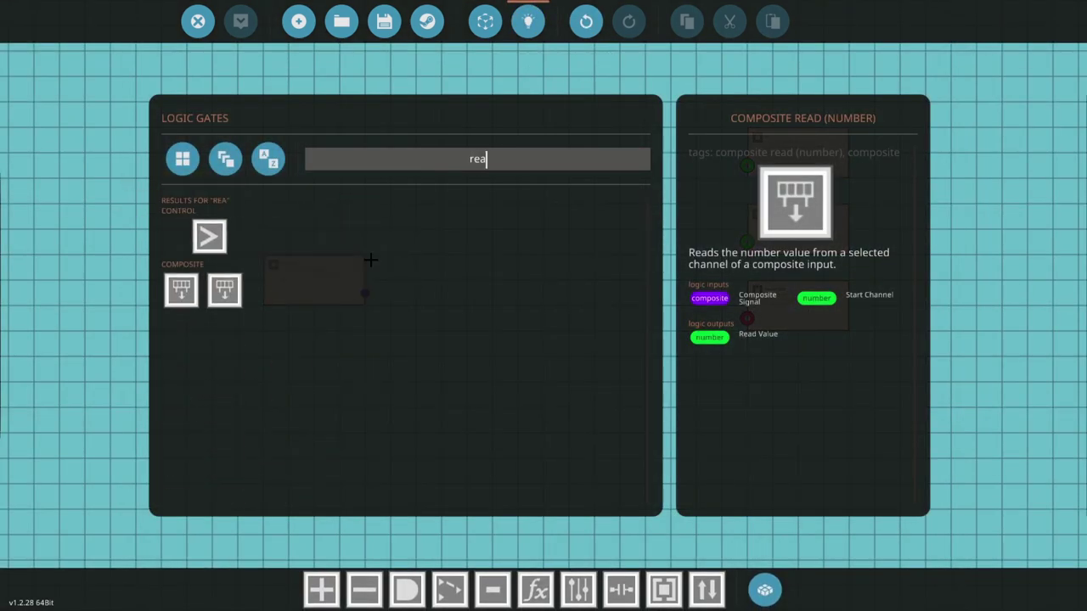
{"action": "left_click", "coordinate": [181, 248]}
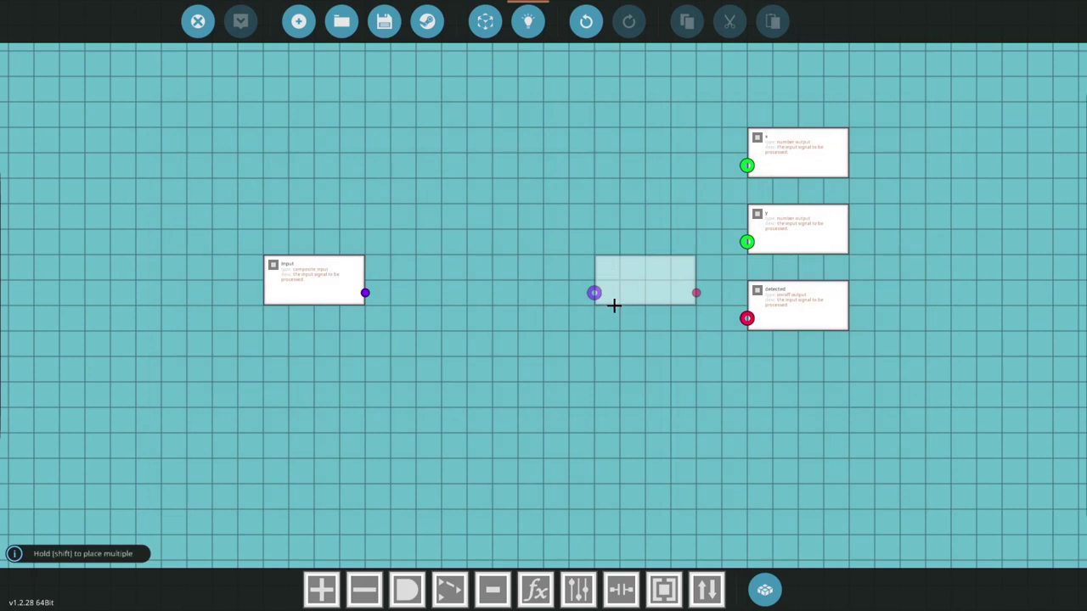
{"action": "left_click_drag", "start_coordinate": [723, 320], "coordinate": [746, 319]}
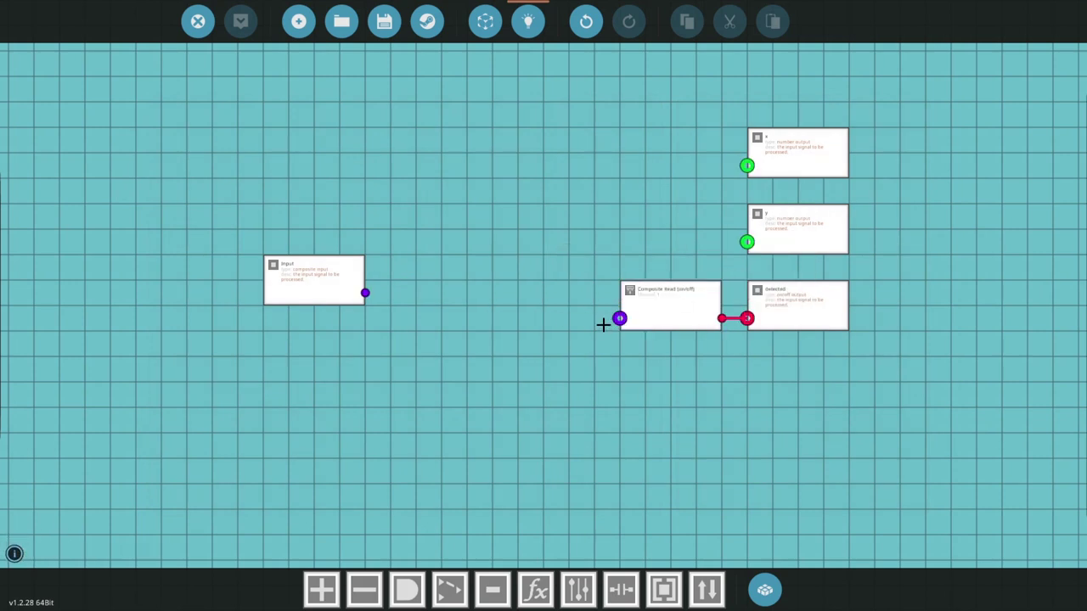
{"action": "left_click_drag", "start_coordinate": [400, 295], "coordinate": [366, 293]}
Place two Composite Read (number) blocks beside the x and y outputs and set the y block's read channel to 2
{"action": "key", "text": "Tab"}
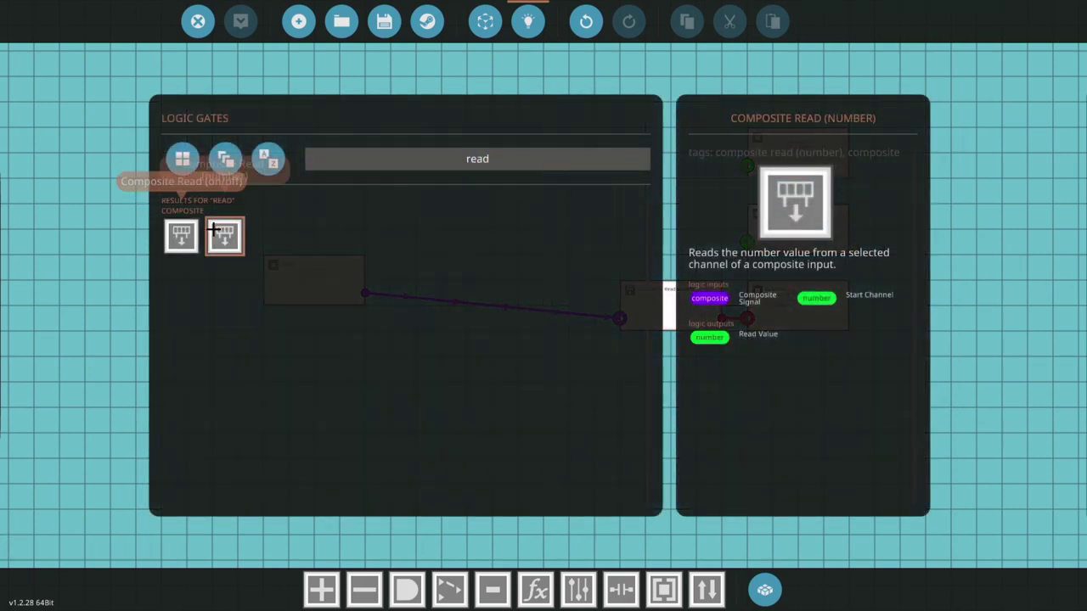
{"action": "left_click", "coordinate": [220, 251]}
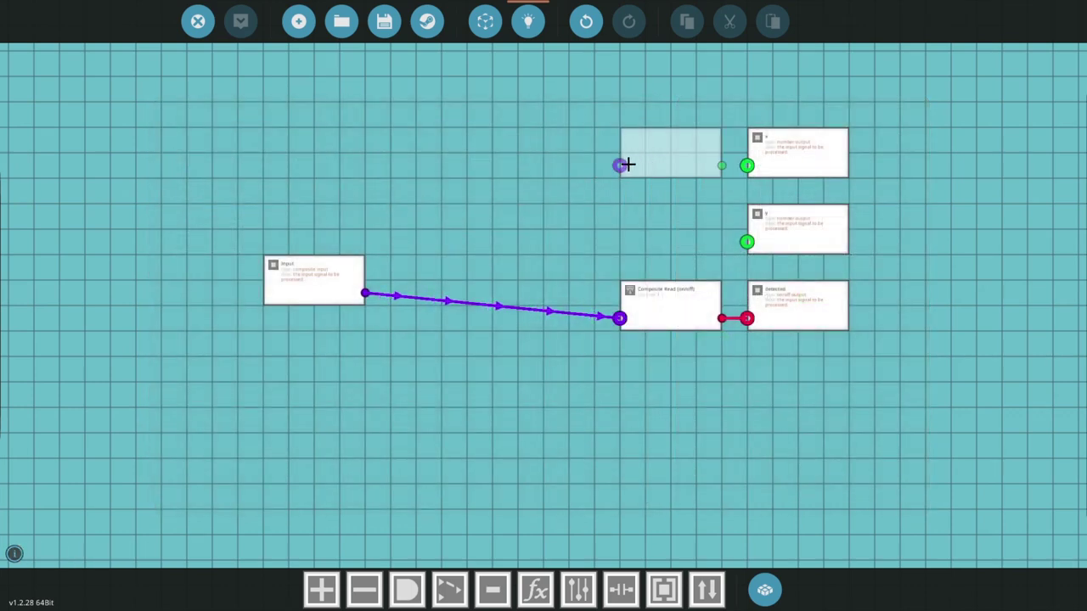
{"action": "left_click", "coordinate": [628, 164], "text": "shift"}
{"action": "left_click", "coordinate": [625, 244]}
{"action": "left_click", "coordinate": [653, 235]}
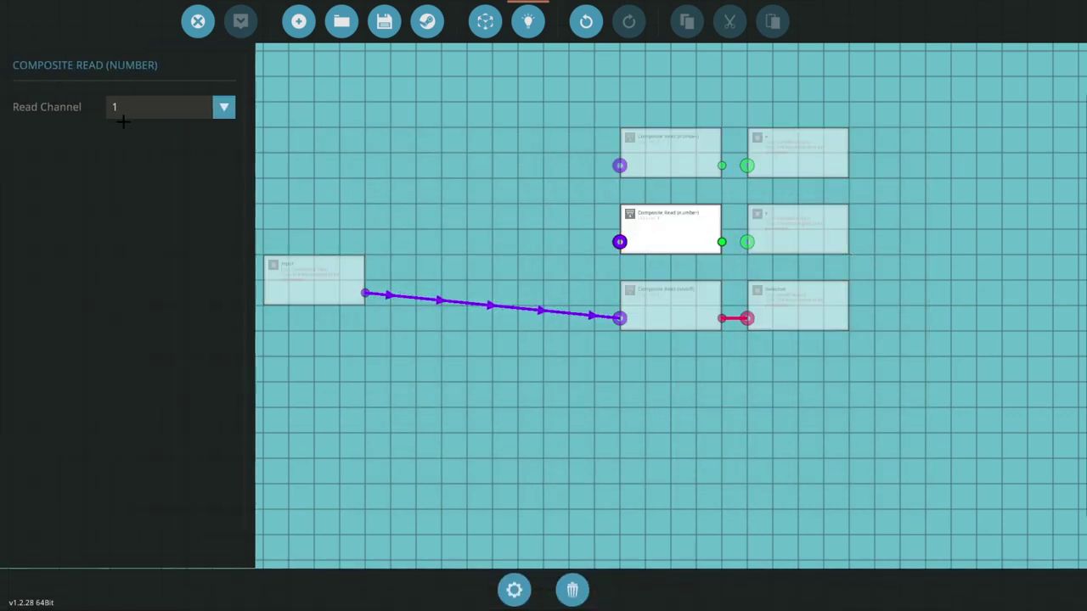
{"action": "left_click", "coordinate": [127, 111]}
{"action": "left_click", "coordinate": [148, 173]}
{"action": "left_click", "coordinate": [486, 199]}
Wire the composite input to both number read blocks and their values to the x and y outputs
{"action": "left_click_drag", "start_coordinate": [723, 244], "coordinate": [728, 248]}
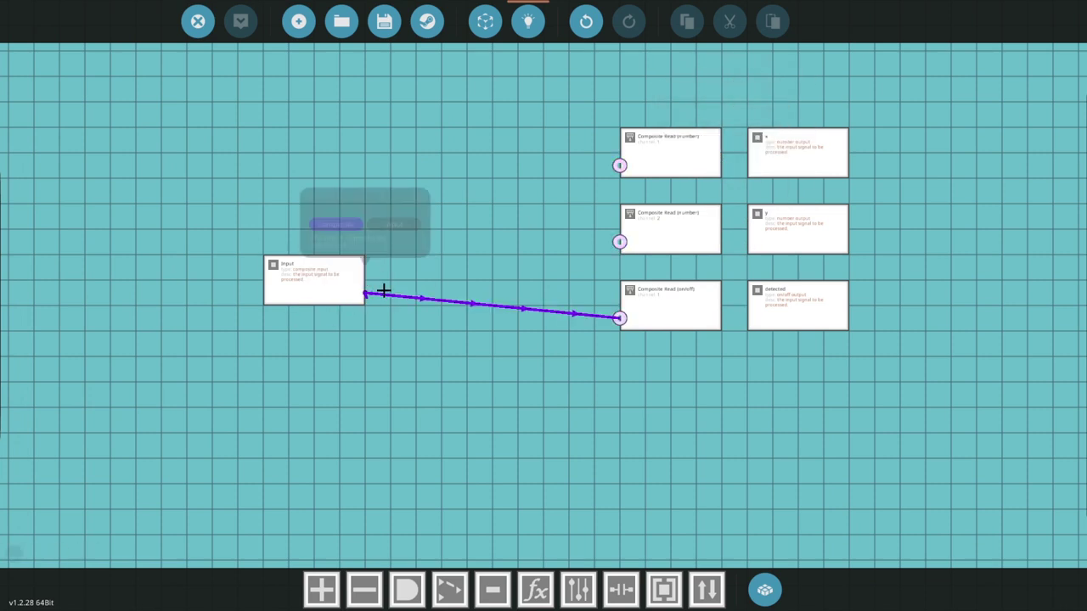
{"action": "left_click_drag", "start_coordinate": [384, 291], "coordinate": [619, 241]}
{"action": "left_click_drag", "start_coordinate": [365, 293], "coordinate": [619, 164]}
{"action": "left_click_drag", "start_coordinate": [282, 287], "coordinate": [506, 160]}
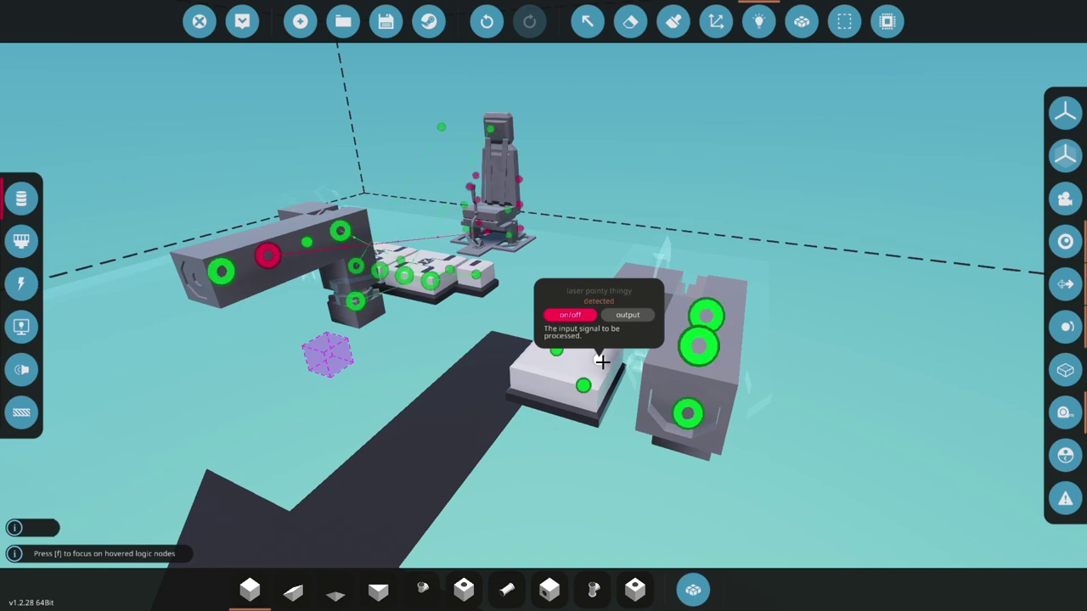
Mount a spotlight on top of the second turret and wire the microcontroller's detected output to it
{"action": "key", "text": "Tab"}
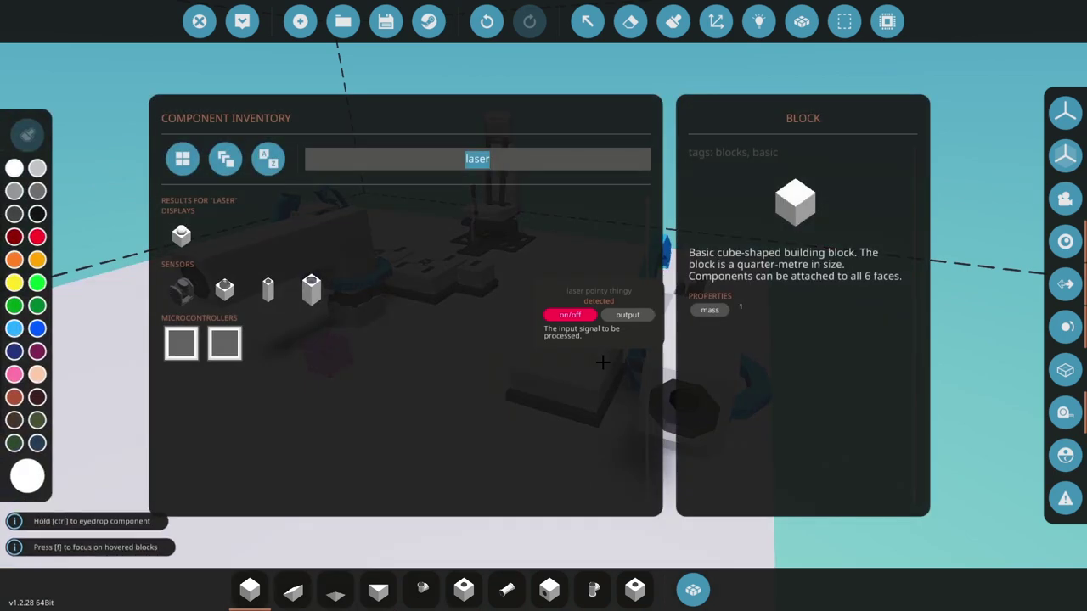
{"action": "type", "text": "light"}
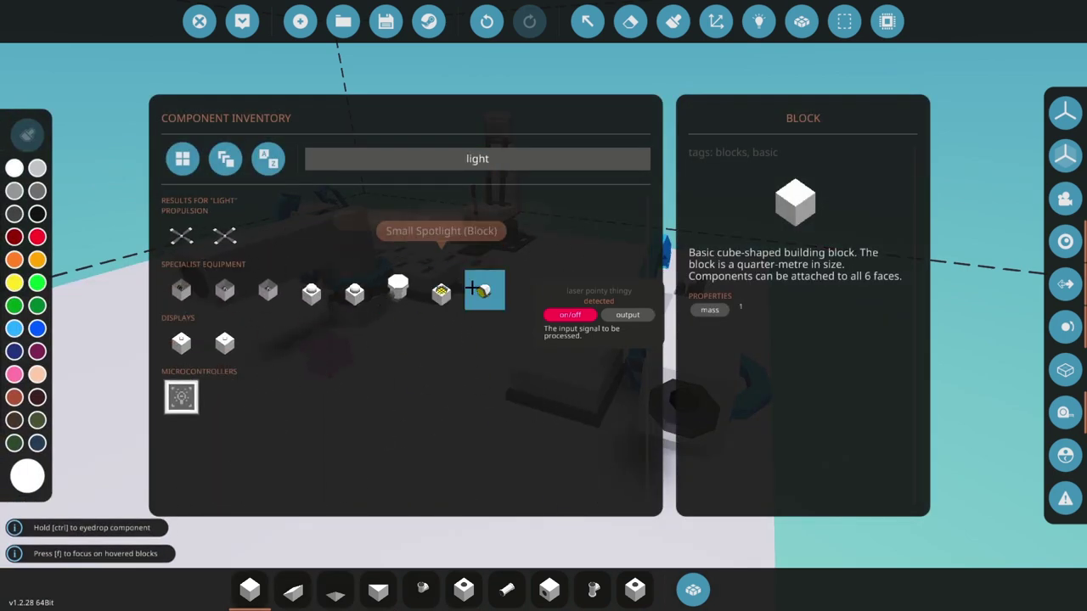
{"action": "left_click", "coordinate": [473, 291]}
{"action": "left_click", "coordinate": [612, 343]}
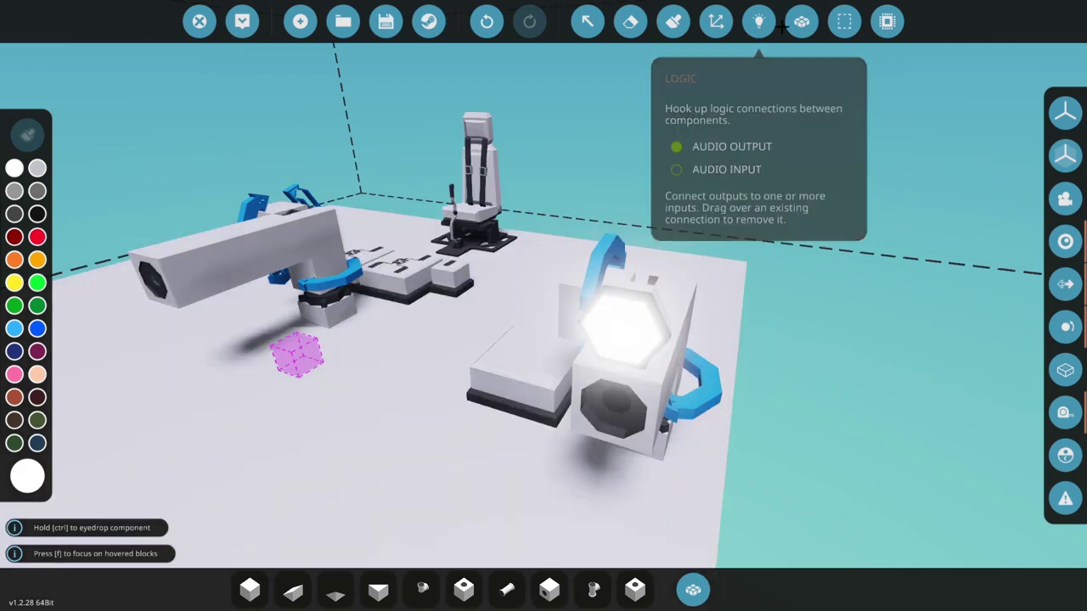
{"action": "left_click", "coordinate": [759, 22]}
{"action": "left_click_drag", "start_coordinate": [562, 360], "coordinate": [643, 313]}
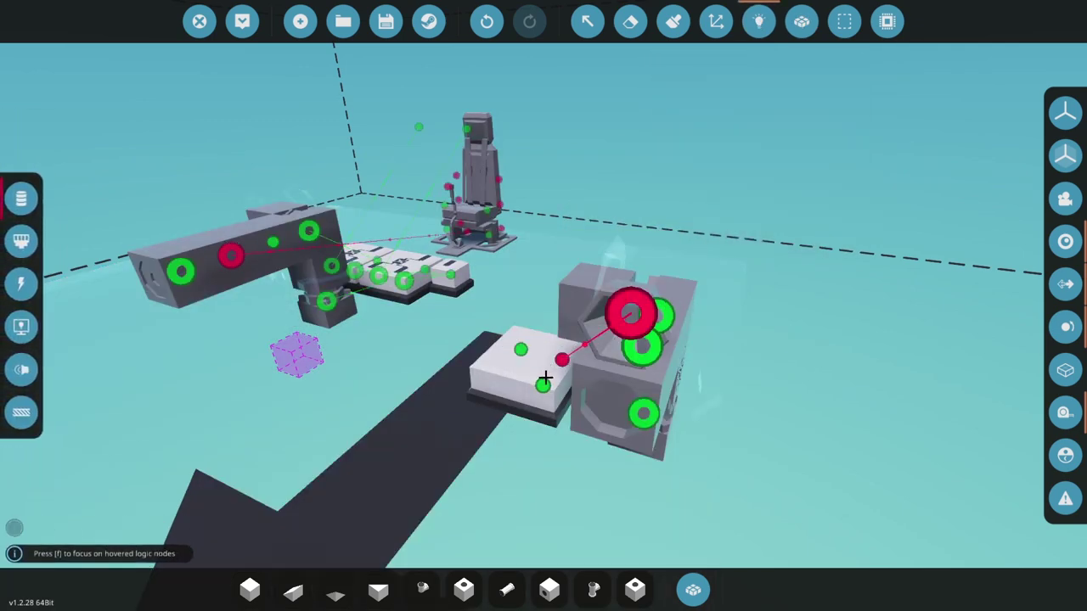
Wire the microcontroller's number outputs to the second turret's two pivots and its composite input to the turret's sensor
{"action": "left_click_drag", "start_coordinate": [543, 383], "coordinate": [588, 453]}
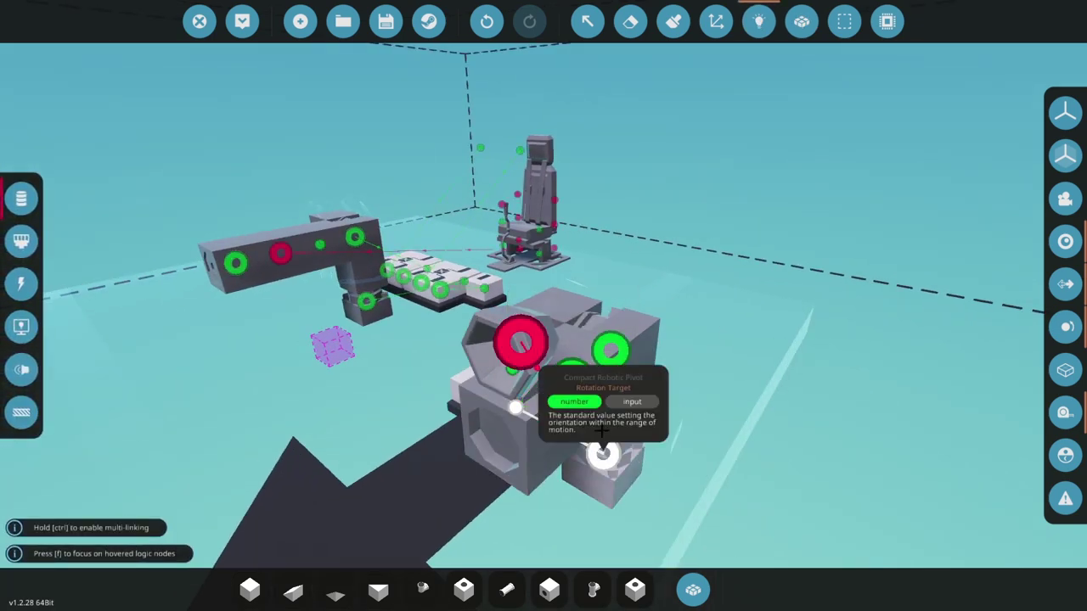
{"action": "left_click_drag", "start_coordinate": [611, 350], "coordinate": [506, 350]}
{"action": "key", "text": "w"}
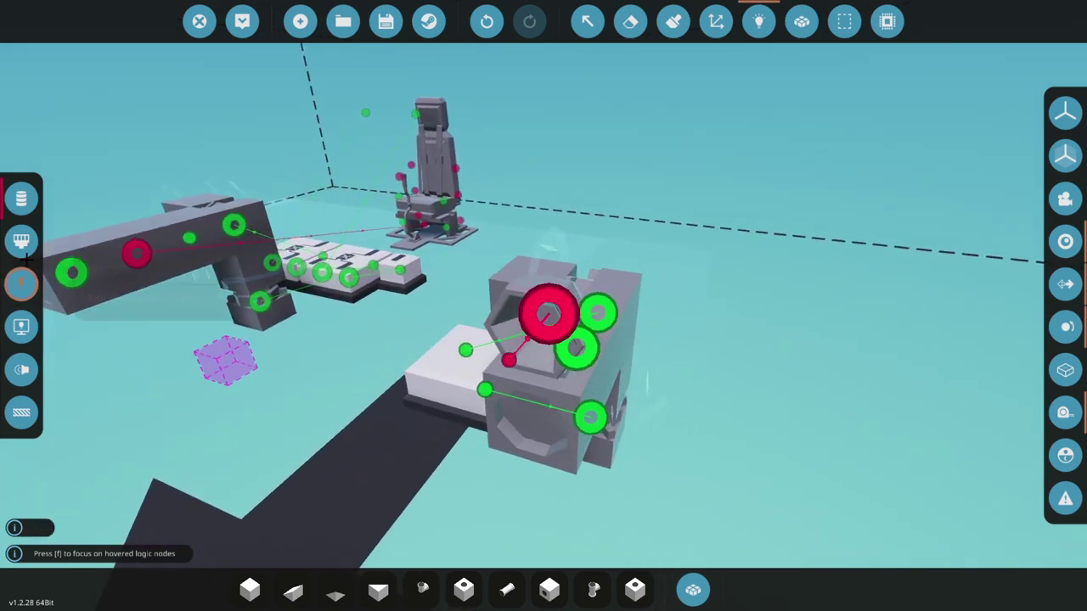
{"action": "left_click", "coordinate": [22, 241]}
{"action": "left_click_drag", "start_coordinate": [437, 393], "coordinate": [599, 435]}
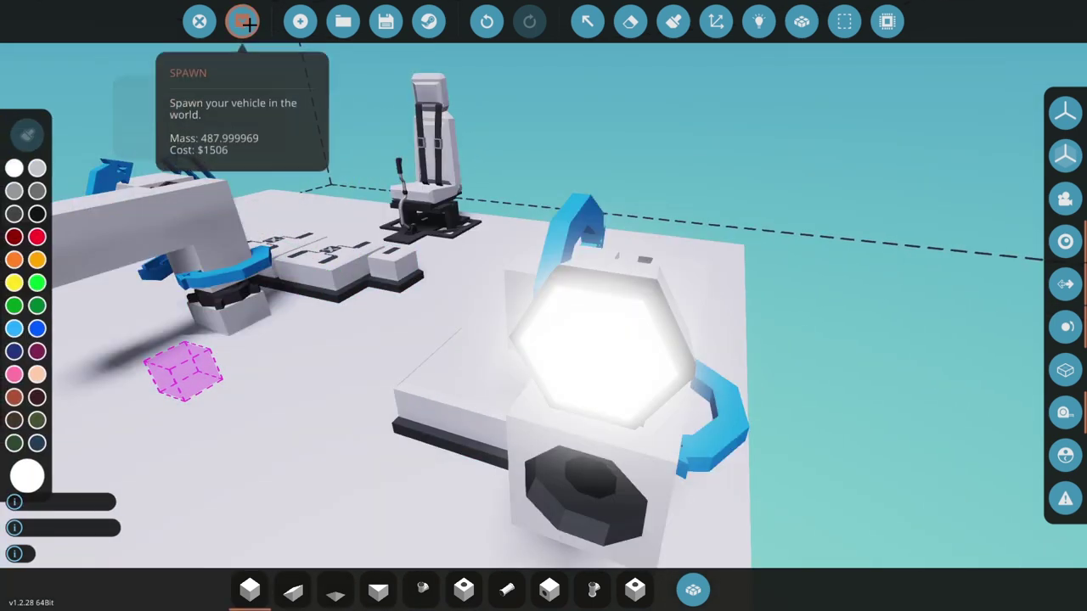
Spawn the vehicle and test how the spotlight turret follows the laser, from the seat and on foot
{"action": "left_click", "coordinate": [242, 22]}
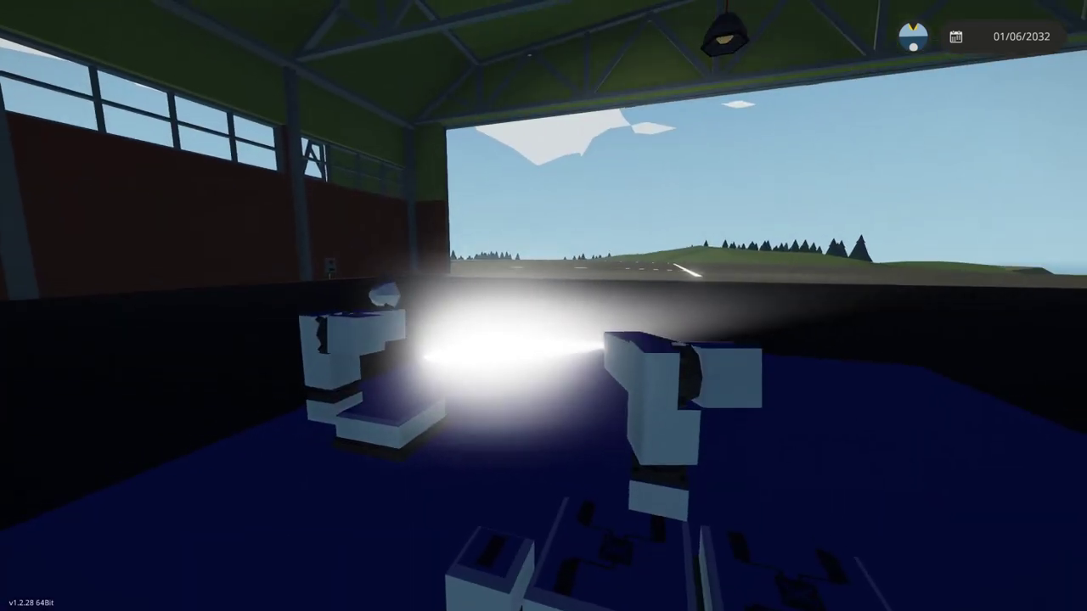
{"action": "key", "text": "Tab"}
{"action": "key", "text": "Tab"}
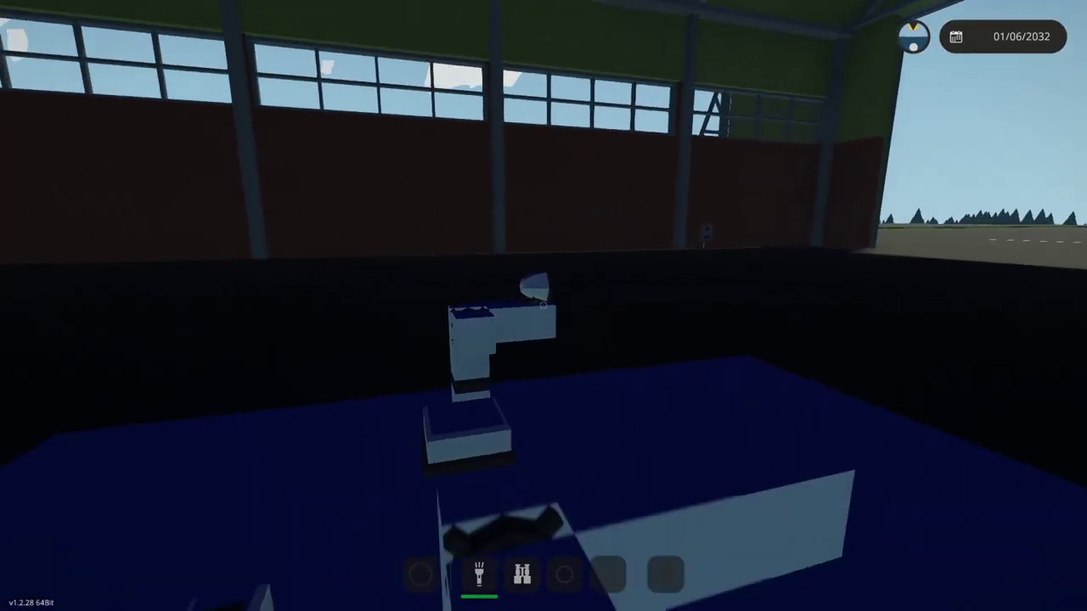
{"action": "key", "text": "d"}
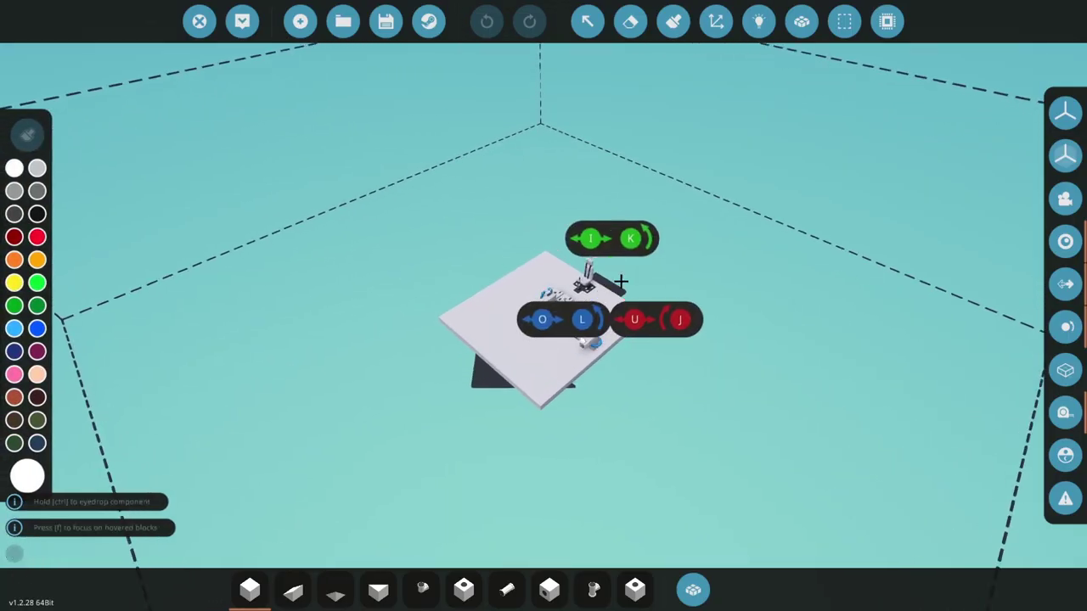
Choose a red custom paint colour and apply it to the spotlight turret's lamp
{"action": "left_click", "coordinate": [673, 21]}
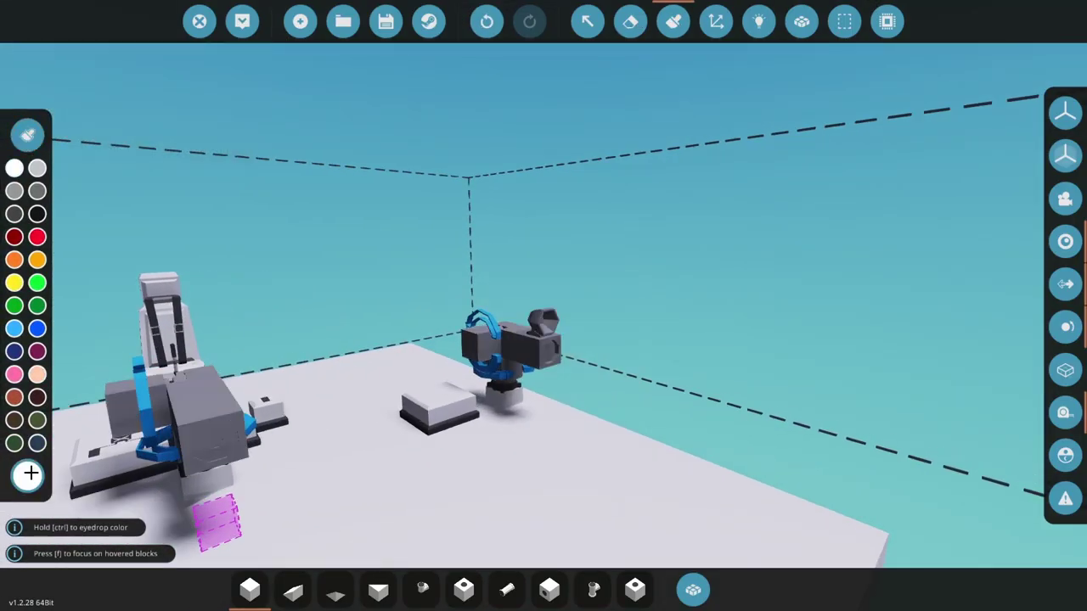
{"action": "left_click", "coordinate": [31, 473]}
{"action": "scroll", "coordinate": [498, 333], "scroll_direction": "down", "scroll_amount": 3}
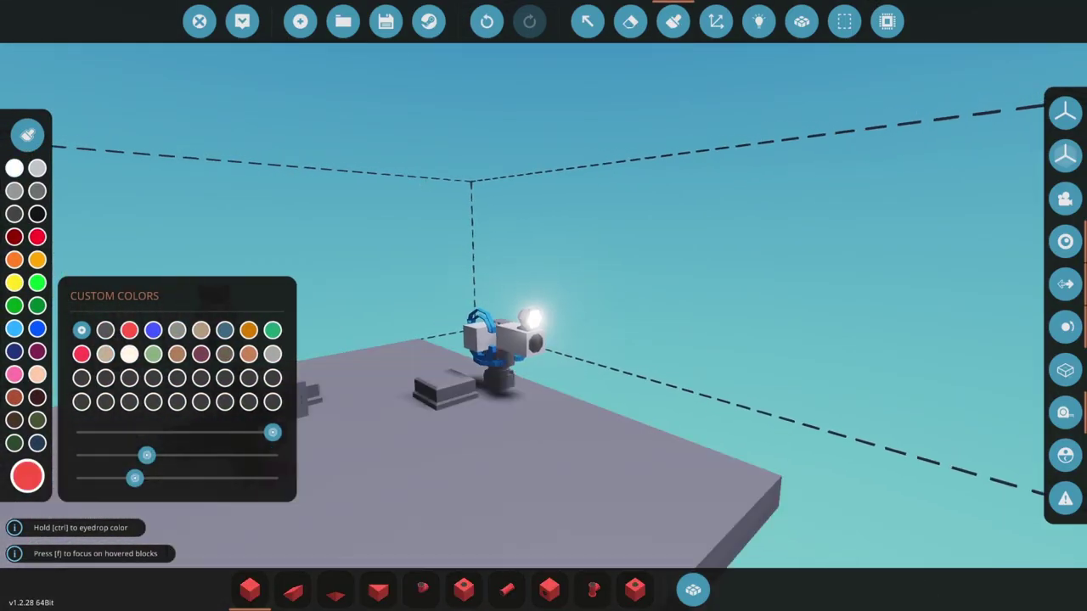
{"action": "left_click", "coordinate": [702, 303]}
{"action": "key", "text": "a"}
{"action": "left_click", "coordinate": [375, 340]}
Spawn the vehicle again, test the laser with the spotlight turrets from the seat, and inspect them while walking around the platform
{"action": "left_click", "coordinate": [242, 21]}
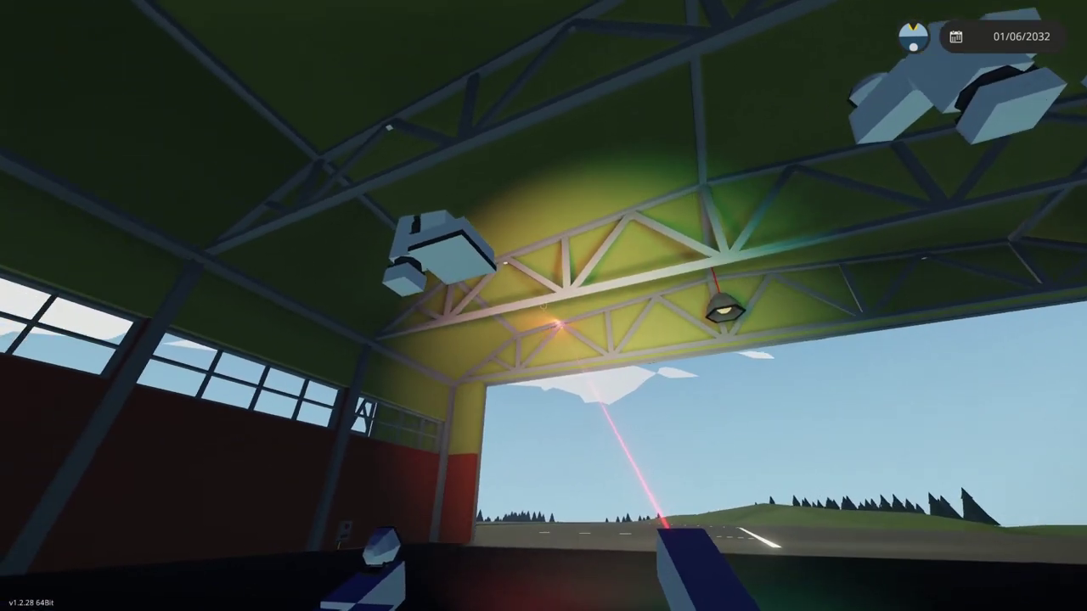
{"action": "key", "text": "f"}
{"action": "key", "text": "f"}
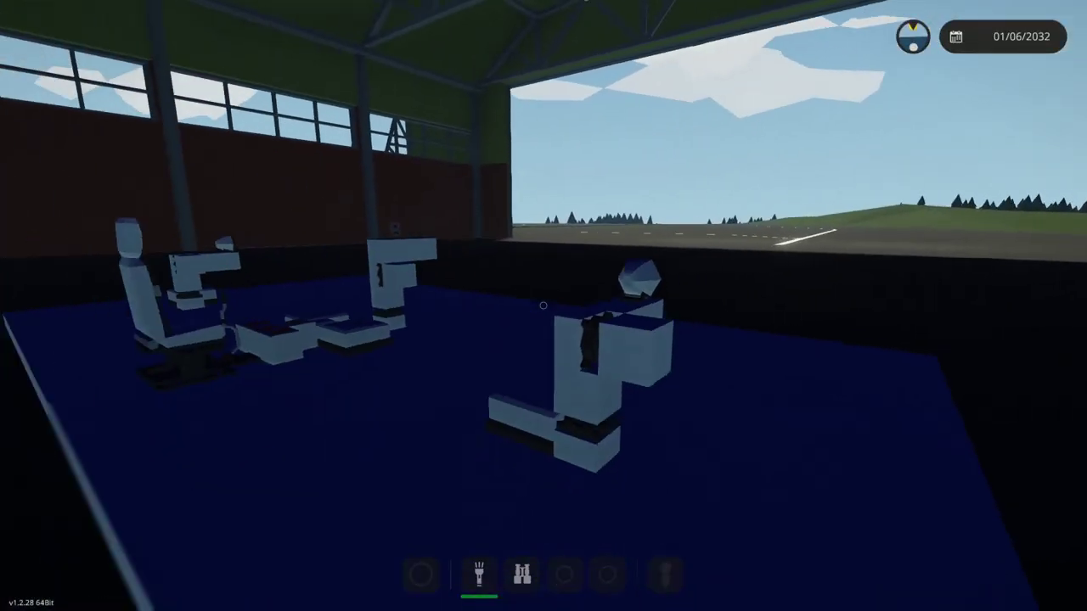
{"action": "key", "text": "d"}
{"action": "key", "text": "w"}
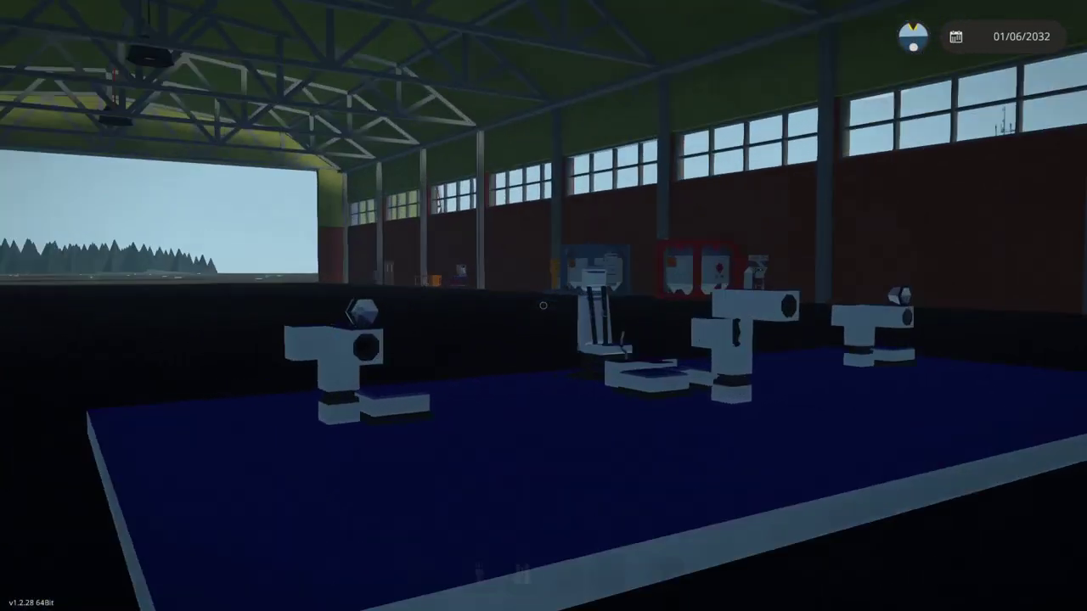
{"action": "key", "text": "s"}
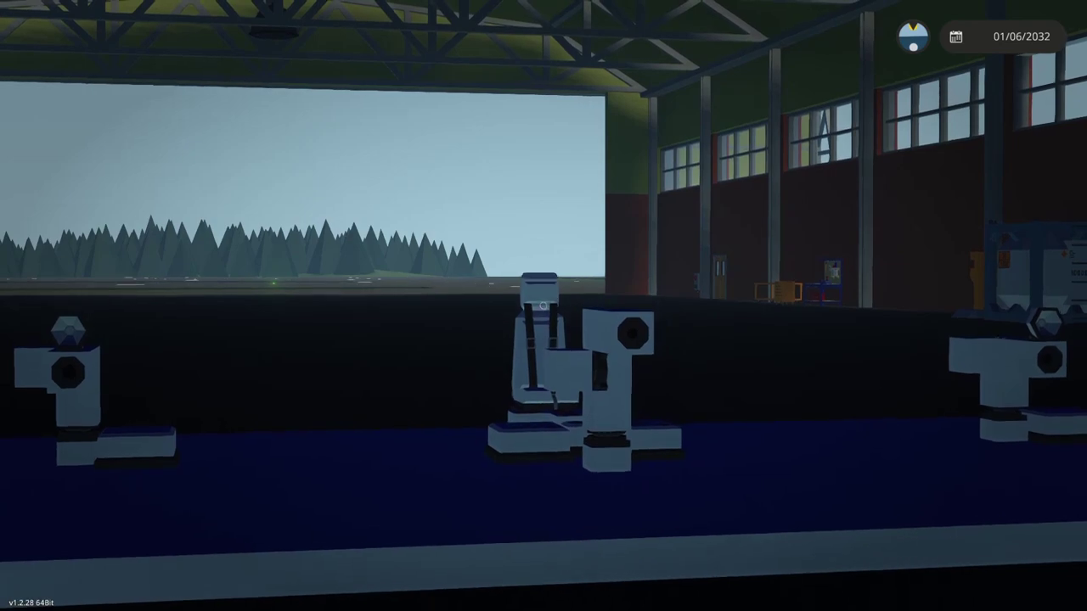